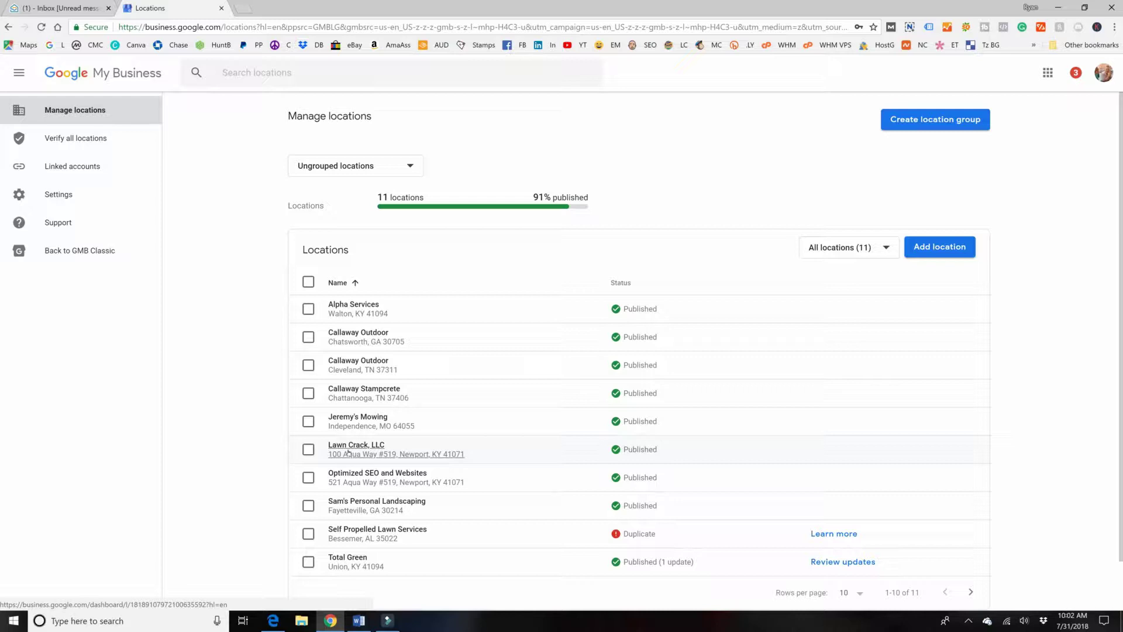
# Open the Lawn Crack, LLC location and examine its dashboard for performance, latest reviews, Google links and customer photos.
pyautogui.click(348, 451)
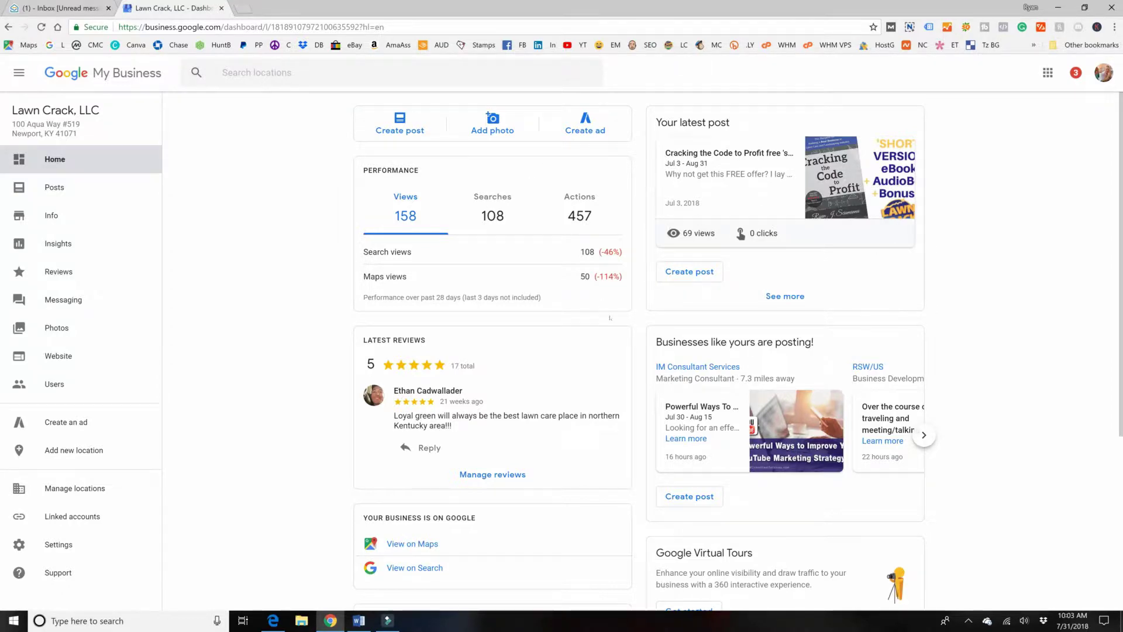
pyautogui.scroll(-5, 611, 318)
pyautogui.scroll(5, 275, 276)
pyautogui.scroll(-2, 772, 161)
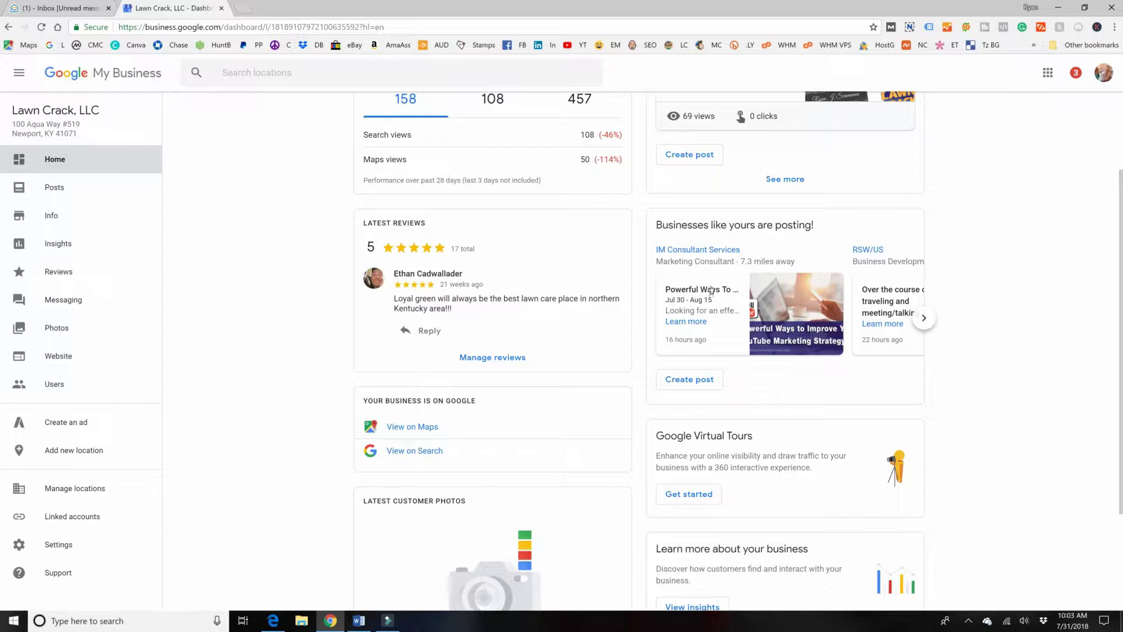
pyautogui.scroll(-2, 717, 319)
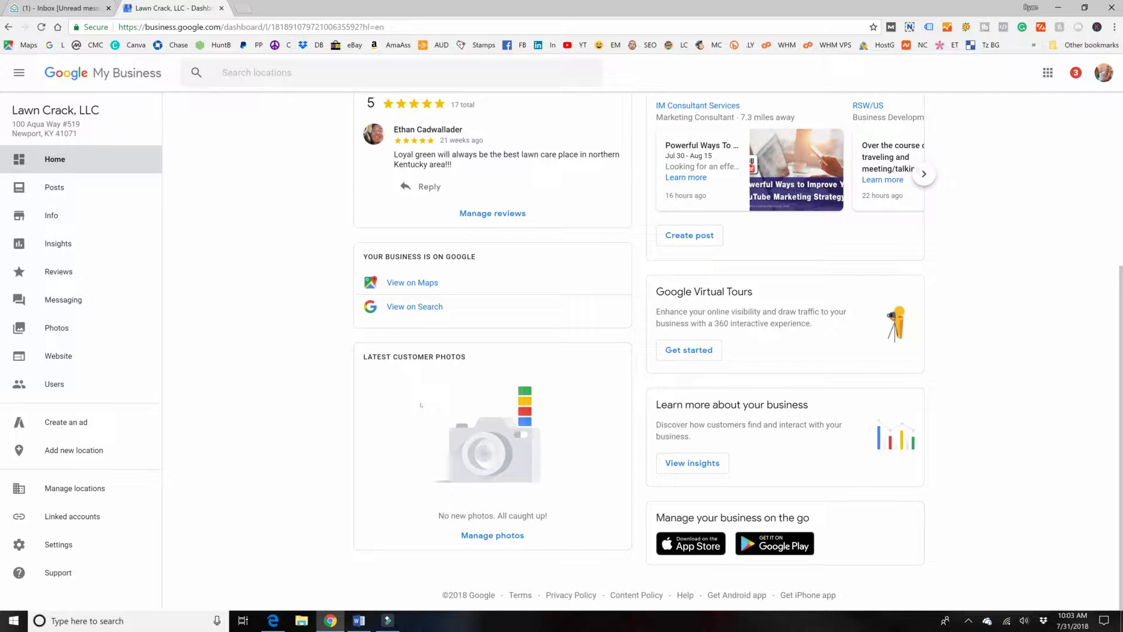
pyautogui.scroll(1, 422, 402)
pyautogui.scroll(2, 404, 453)
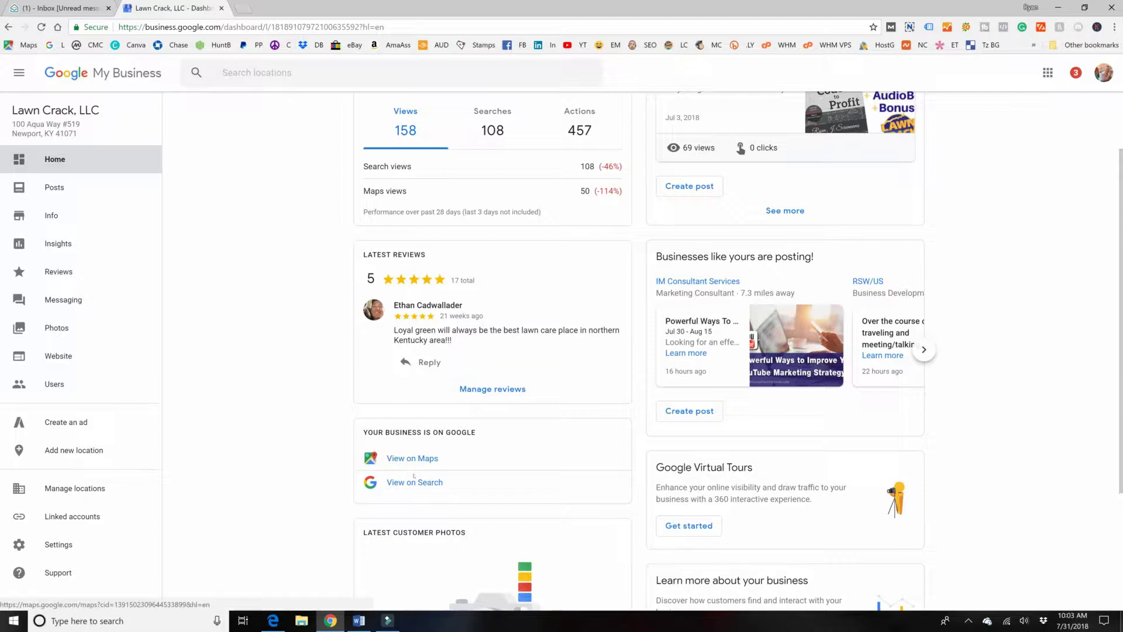
pyautogui.scroll(1, 413, 459)
pyautogui.scroll(1, 412, 477)
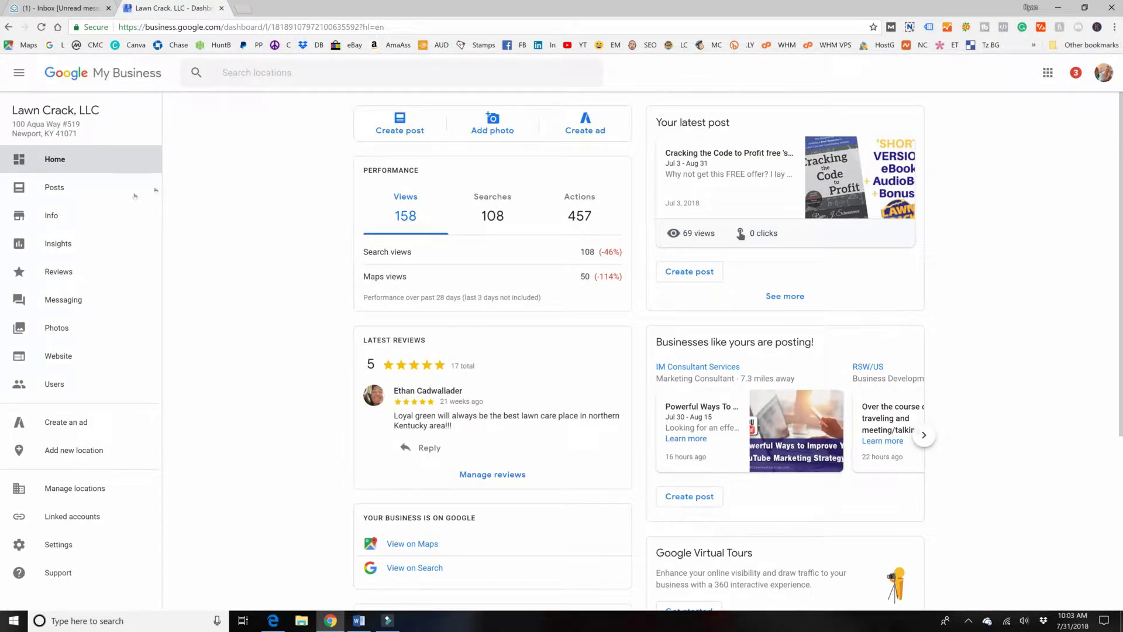
# Review the published posts for Lawn Crack, LLC and view the blank form for creating a post, closing it without publishing.
pyautogui.click(72, 190)
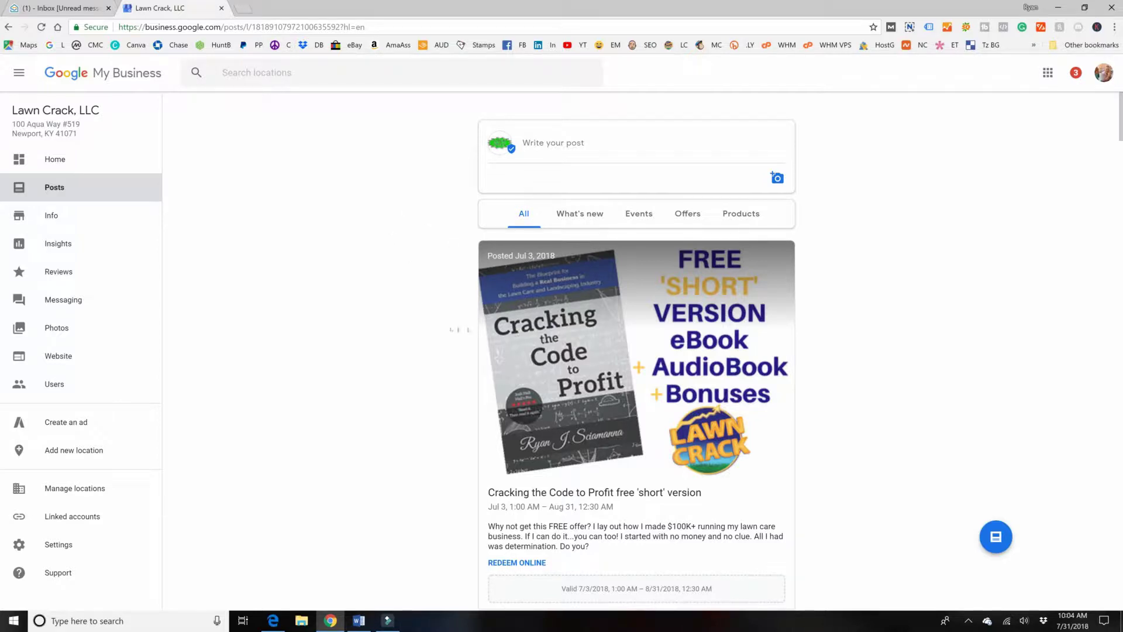
pyautogui.scroll(-3, 559, 291)
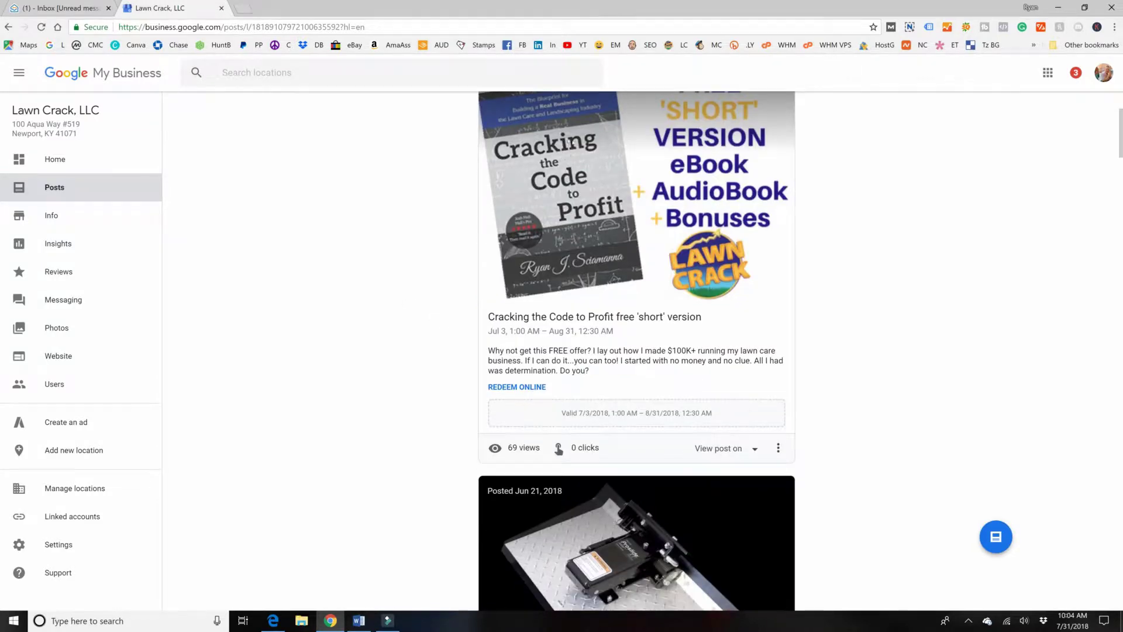
pyautogui.scroll(-6, 625, 193)
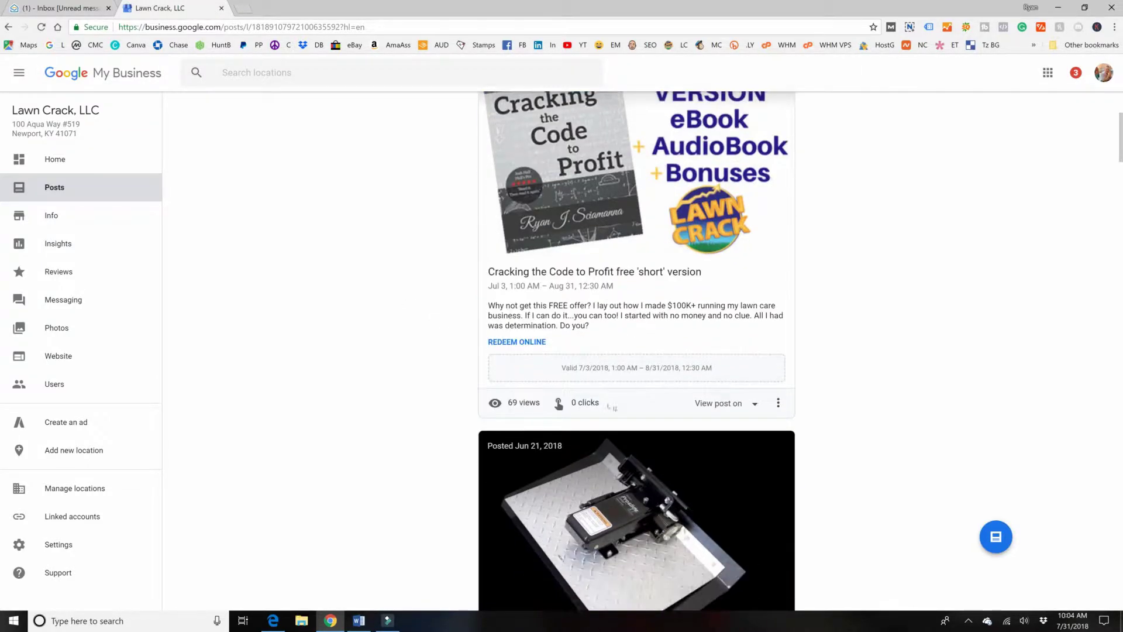
pyautogui.scroll(-12, 612, 311)
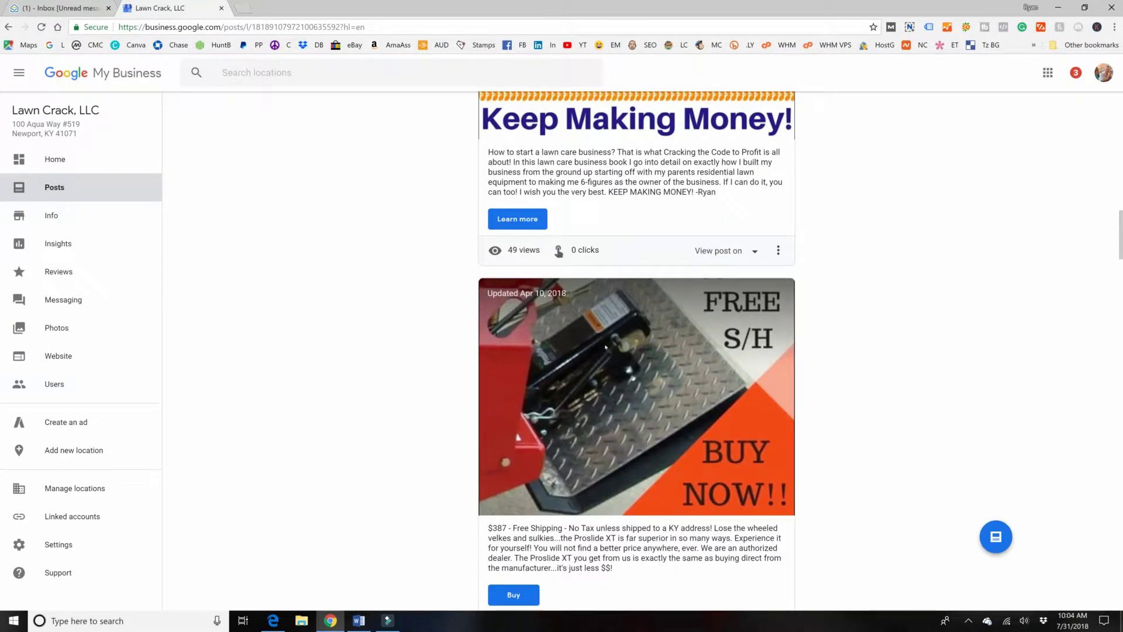
pyautogui.scroll(-7, 619, 389)
pyautogui.scroll(15, 458, 313)
pyautogui.scroll(15, 458, 313)
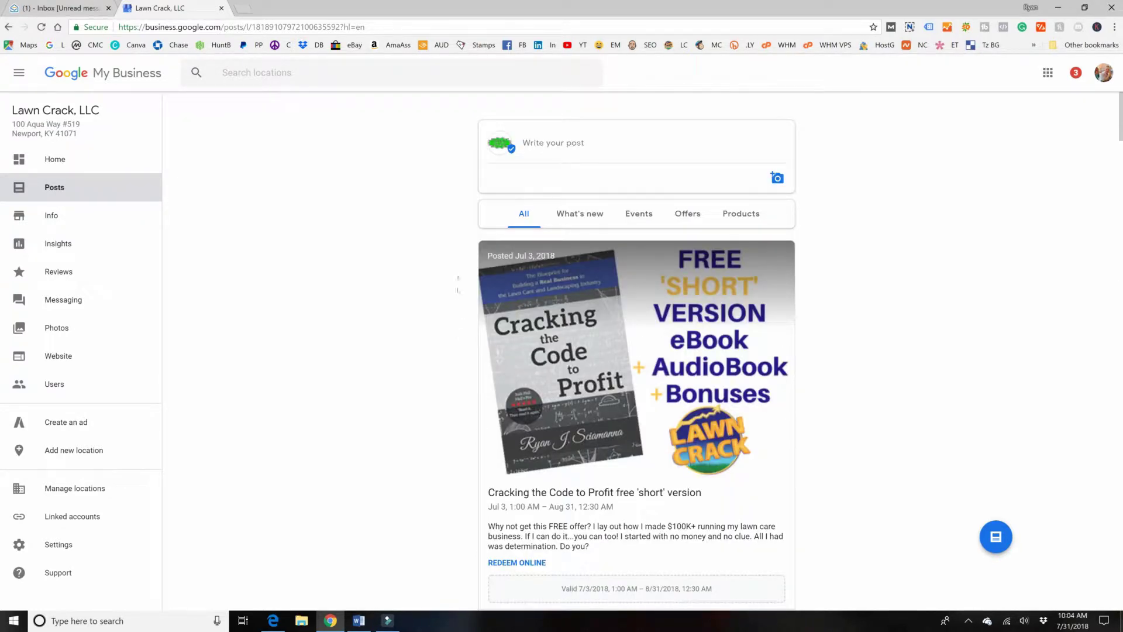
pyautogui.click(777, 178)
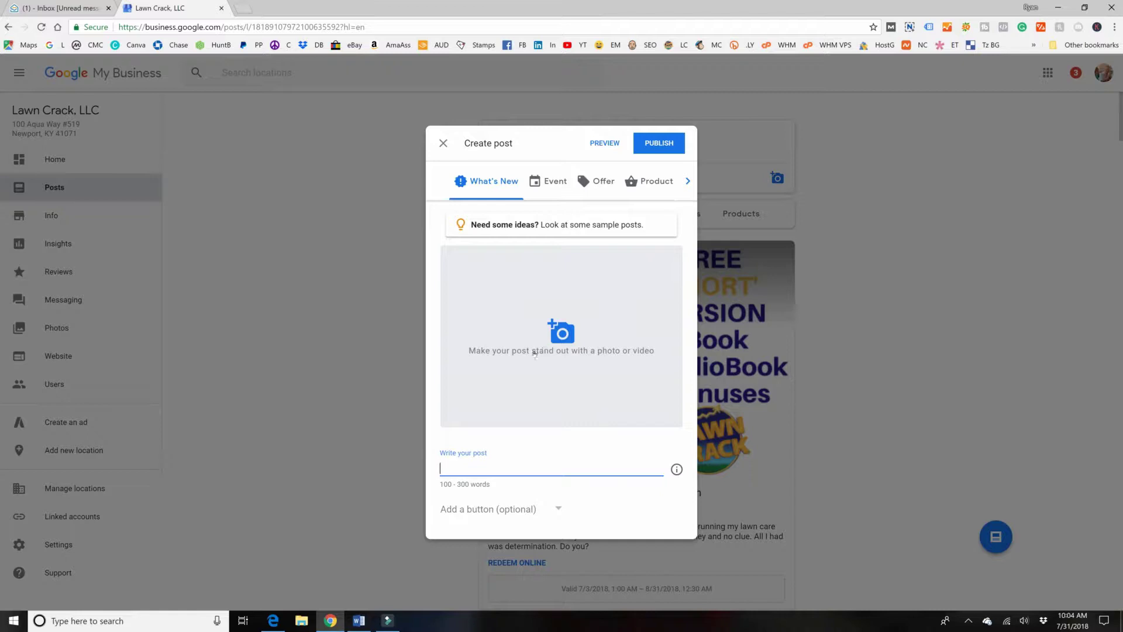
pyautogui.click(444, 143)
# View the primary category settings in the Lawn Crack, LLC business info and leave them without applying an edit.
pyautogui.click(56, 217)
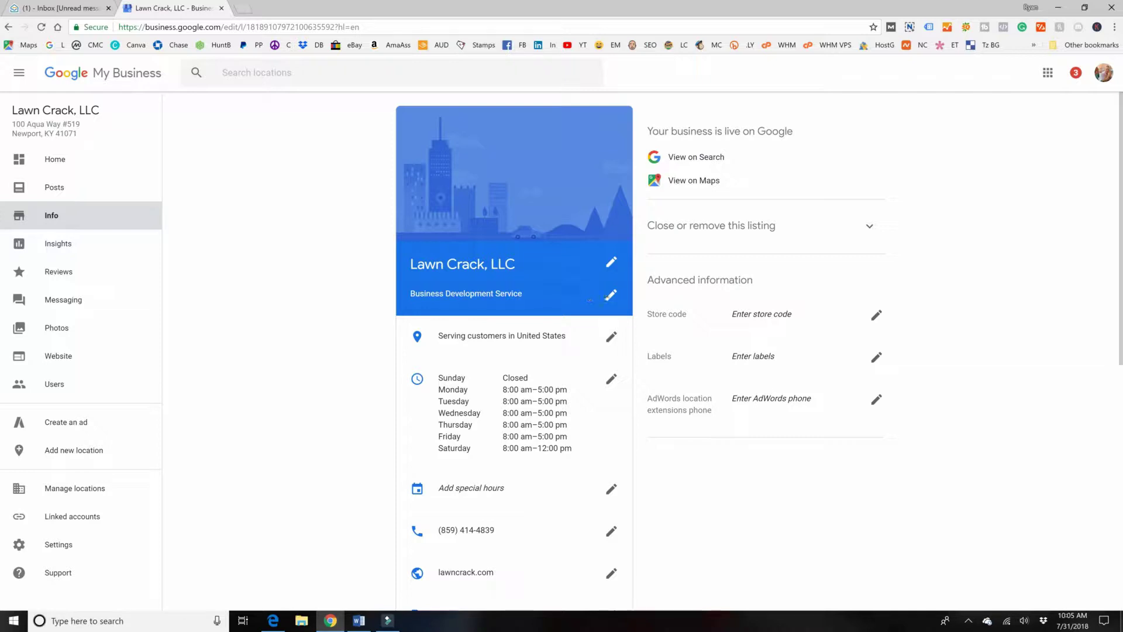
pyautogui.click(611, 294)
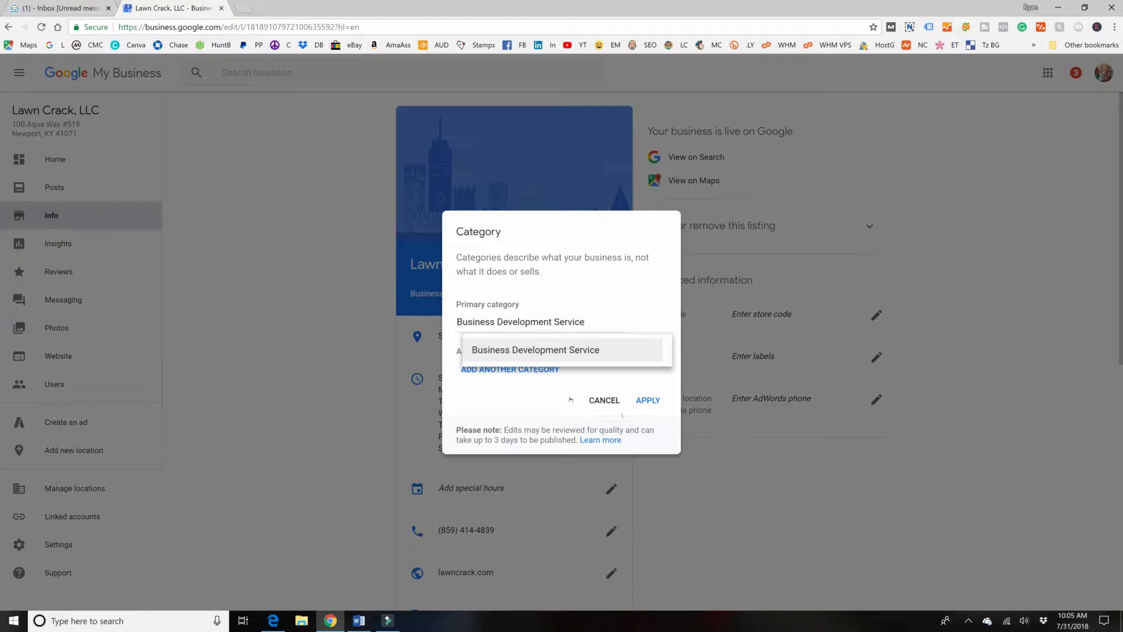
pyautogui.click(604, 402)
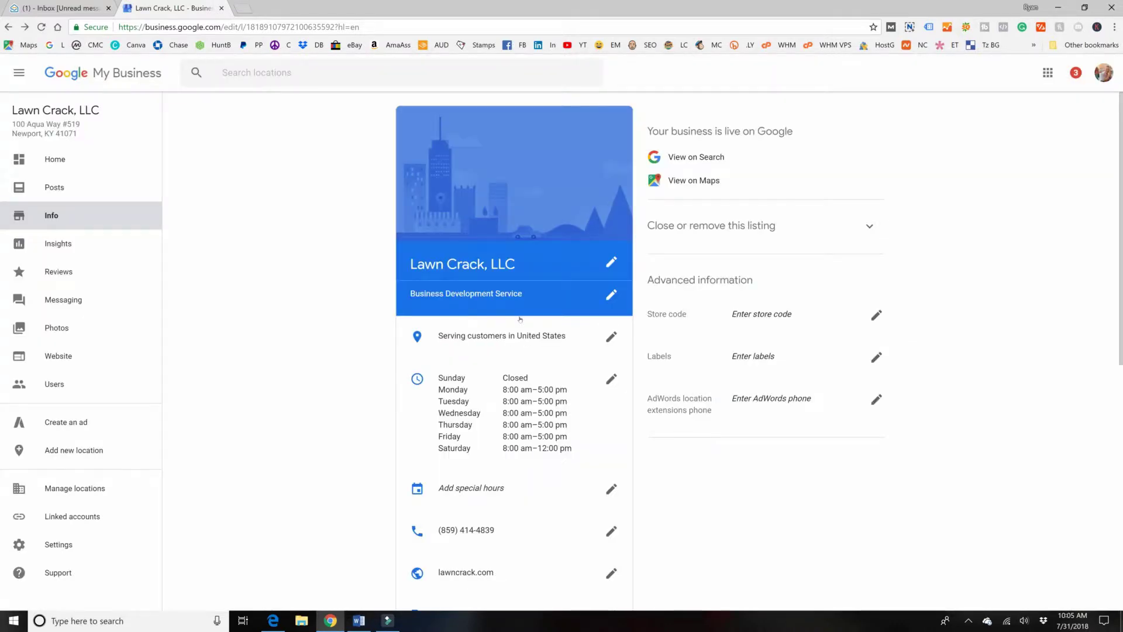
# View the business address and service area settings for Lawn Crack, LLC, and exit without applying an edit.
pyautogui.scroll(-1, 560, 321)
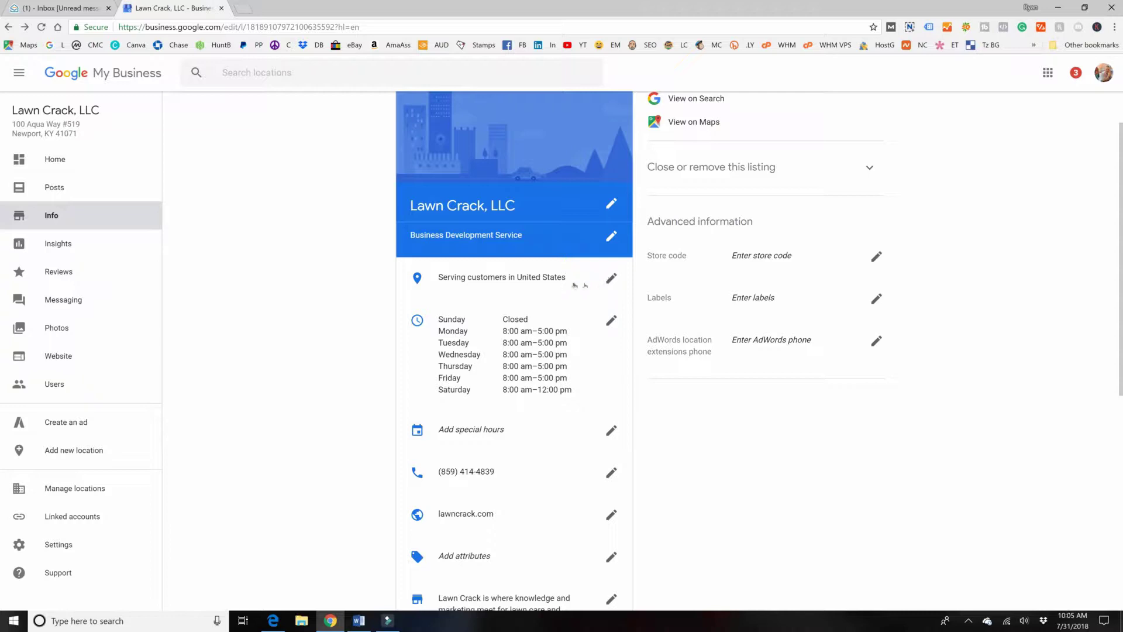
pyautogui.click(612, 278)
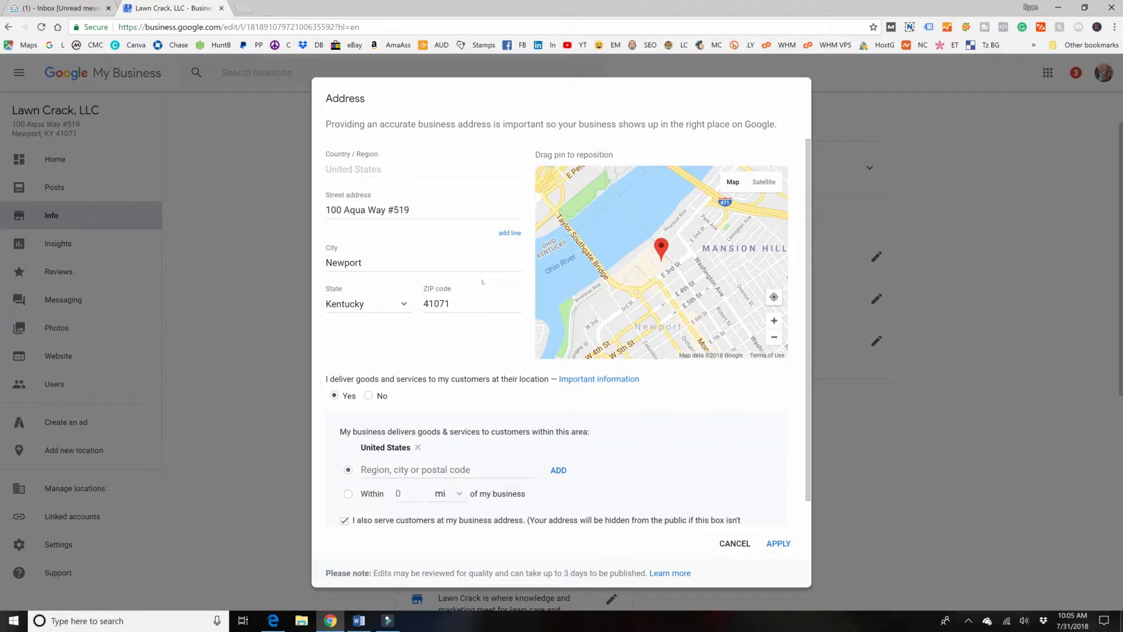
pyautogui.click(734, 544)
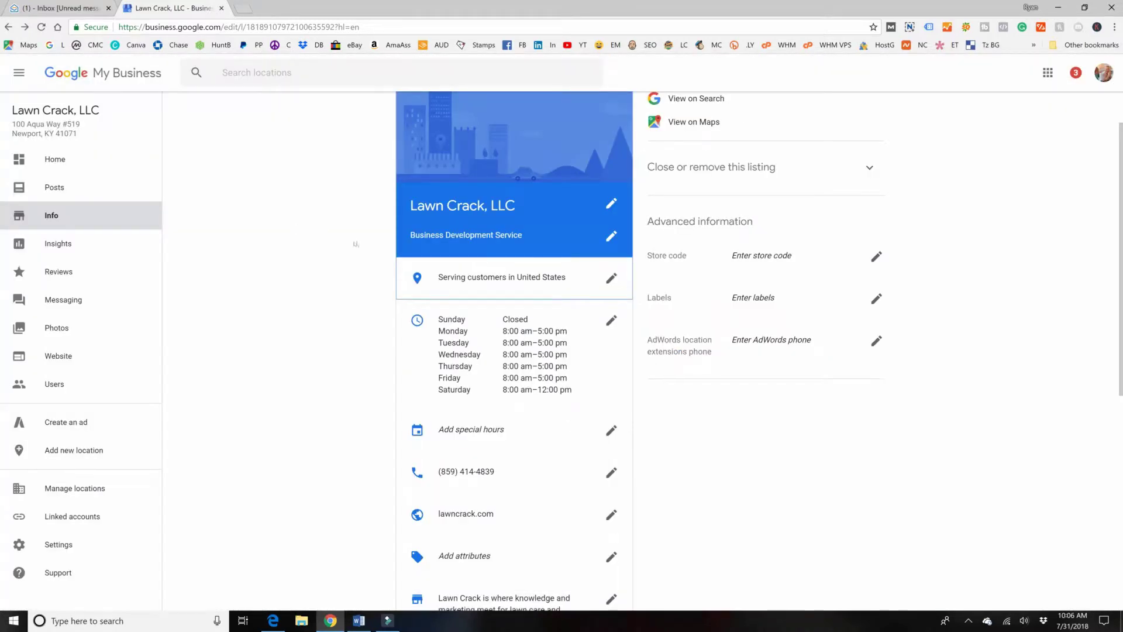
# Mark the Women-led highlight as not applying to Lawn Crack, LLC in the business attributes and apply it.
pyautogui.scroll(-2, 357, 244)
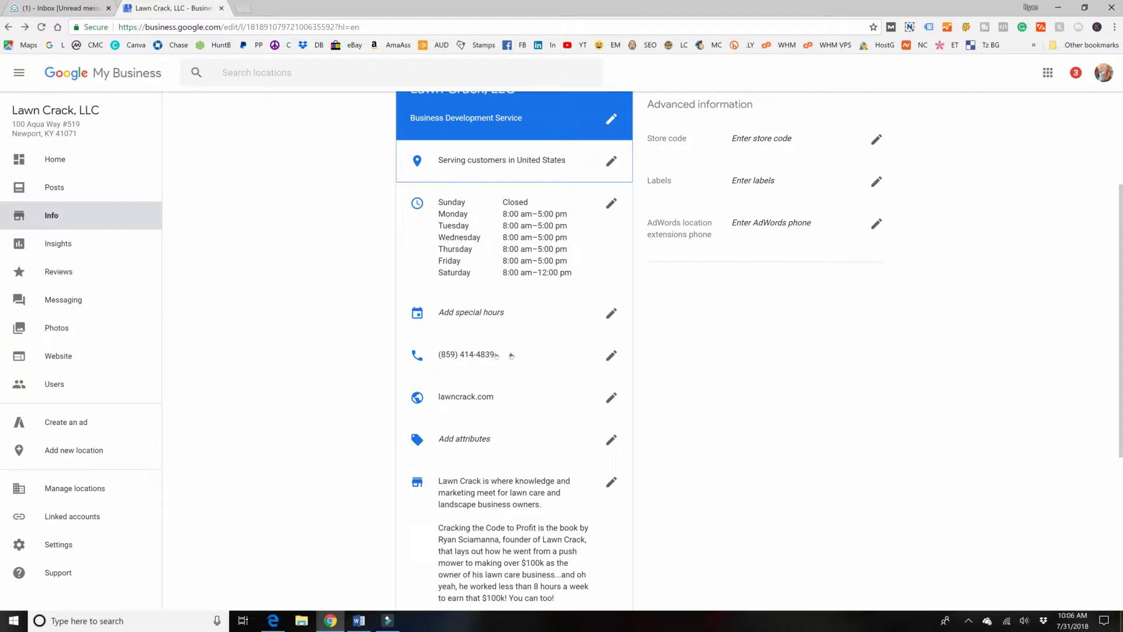
pyautogui.scroll(-1, 473, 340)
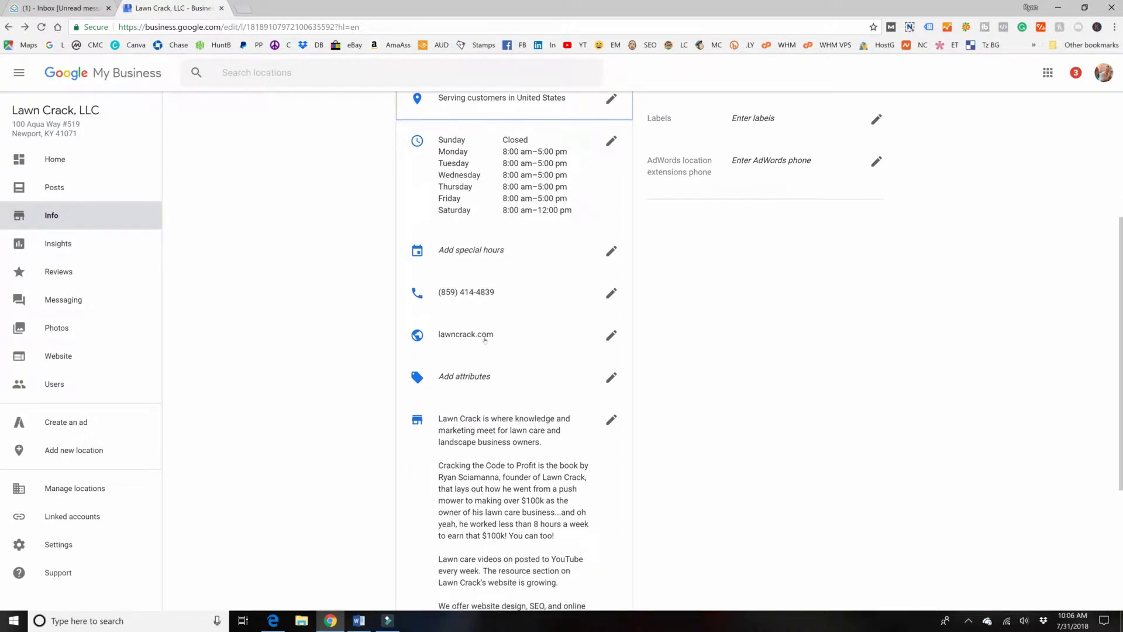
pyautogui.scroll(-1, 474, 339)
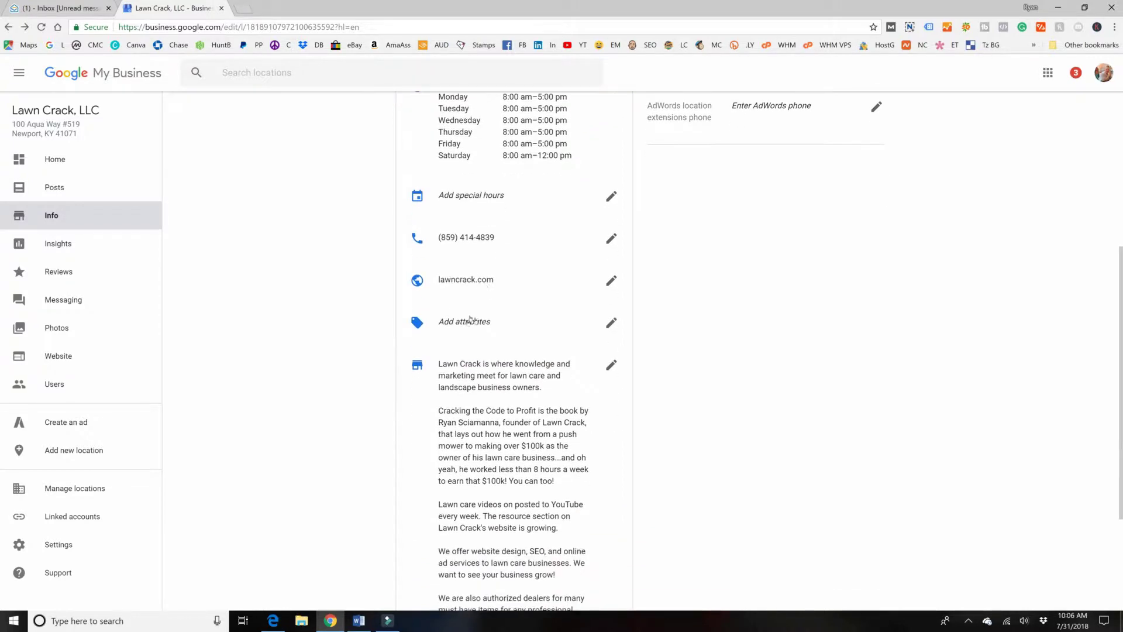
pyautogui.click(610, 323)
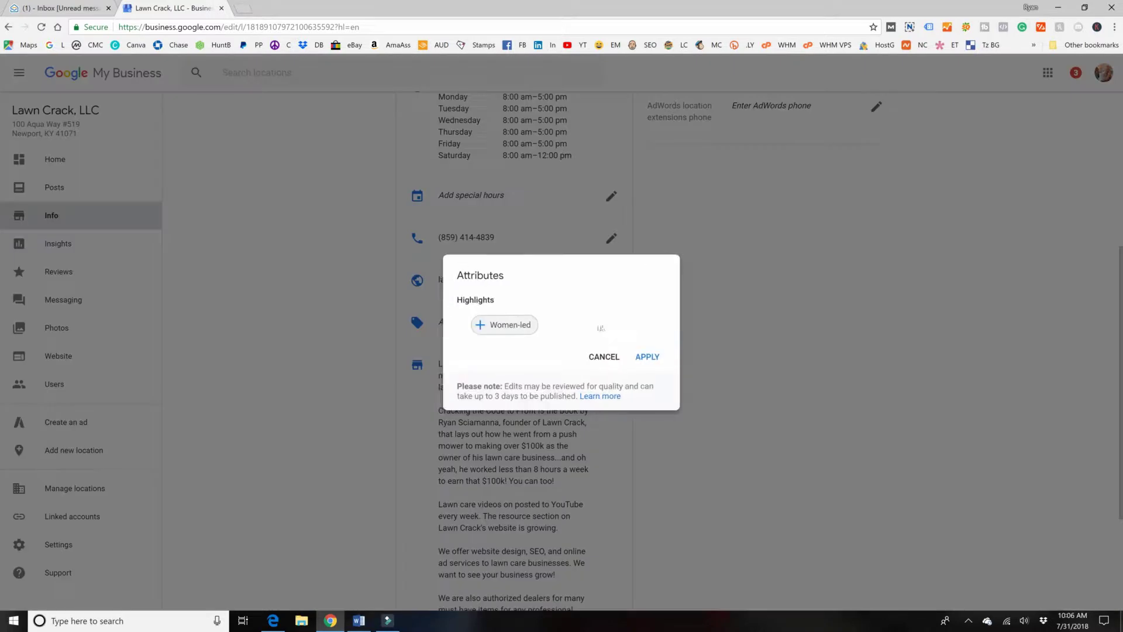
pyautogui.click(474, 328)
pyautogui.click(502, 328)
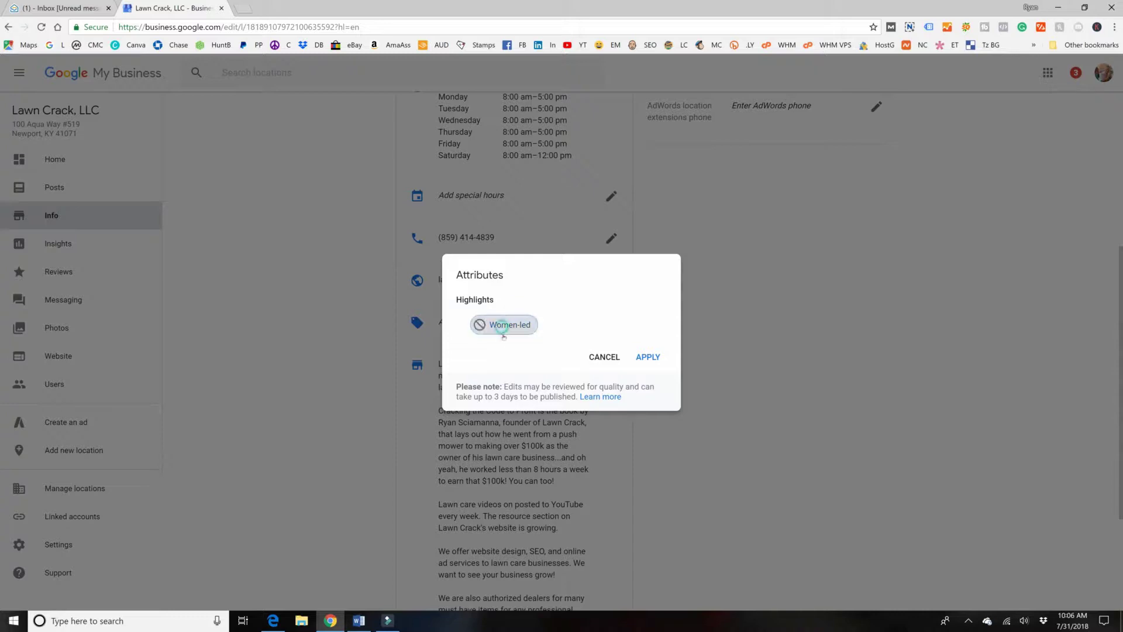
pyautogui.click(647, 357)
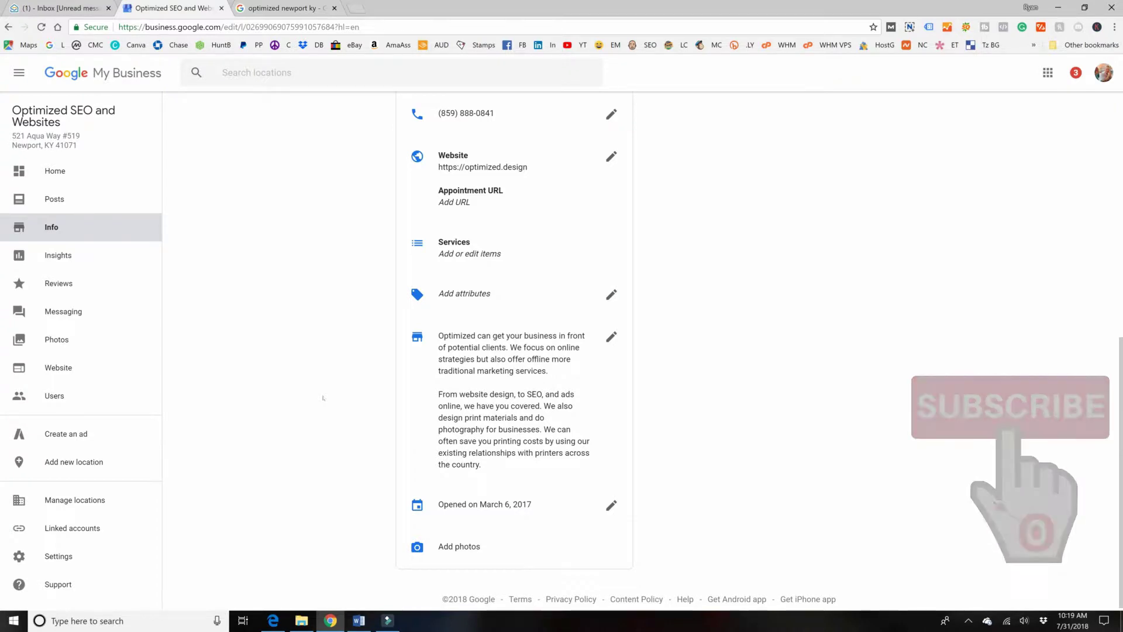
# Examine the business info of Optimized SEO and Websites, including categories, hours, website, appointment URL, services and description.
pyautogui.scroll(4, 324, 398)
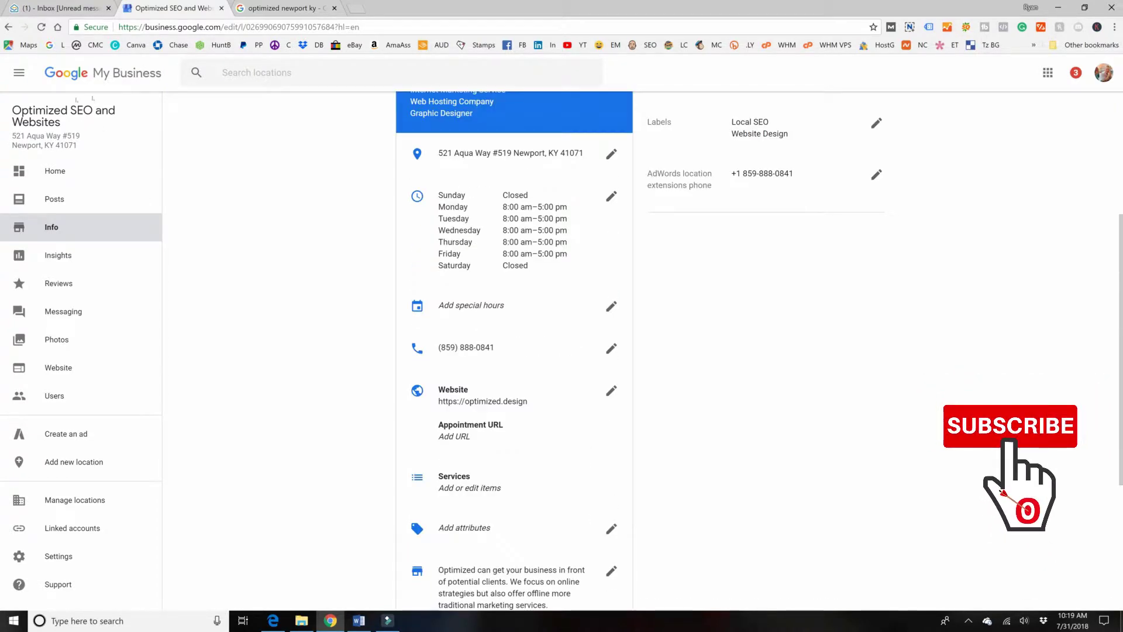
pyautogui.scroll(-1, 288, 336)
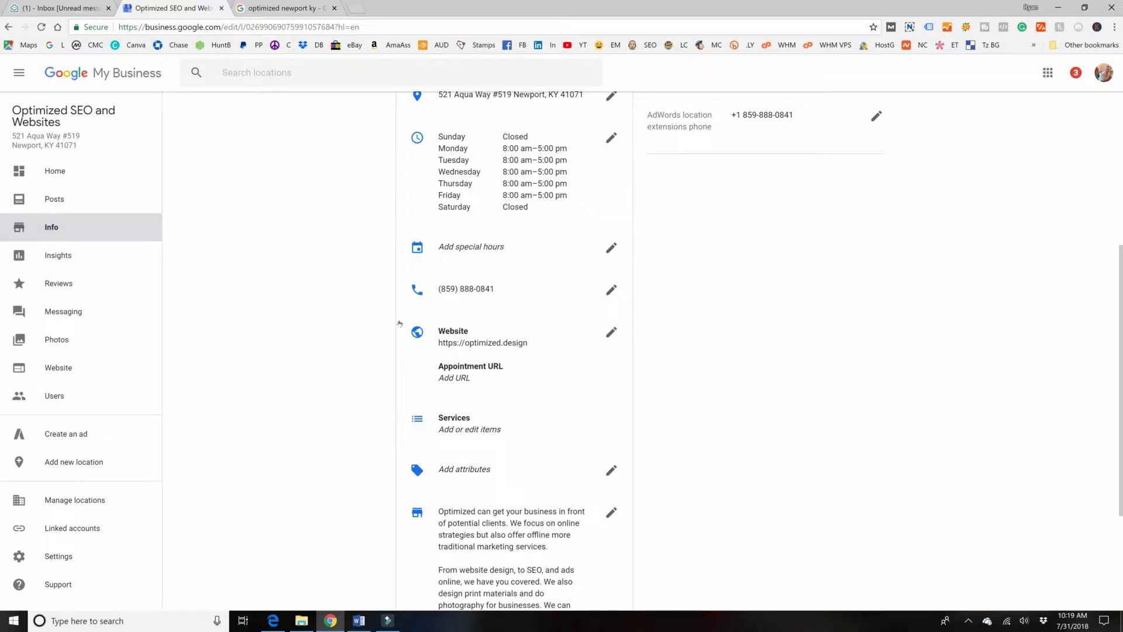
pyautogui.scroll(1, 400, 324)
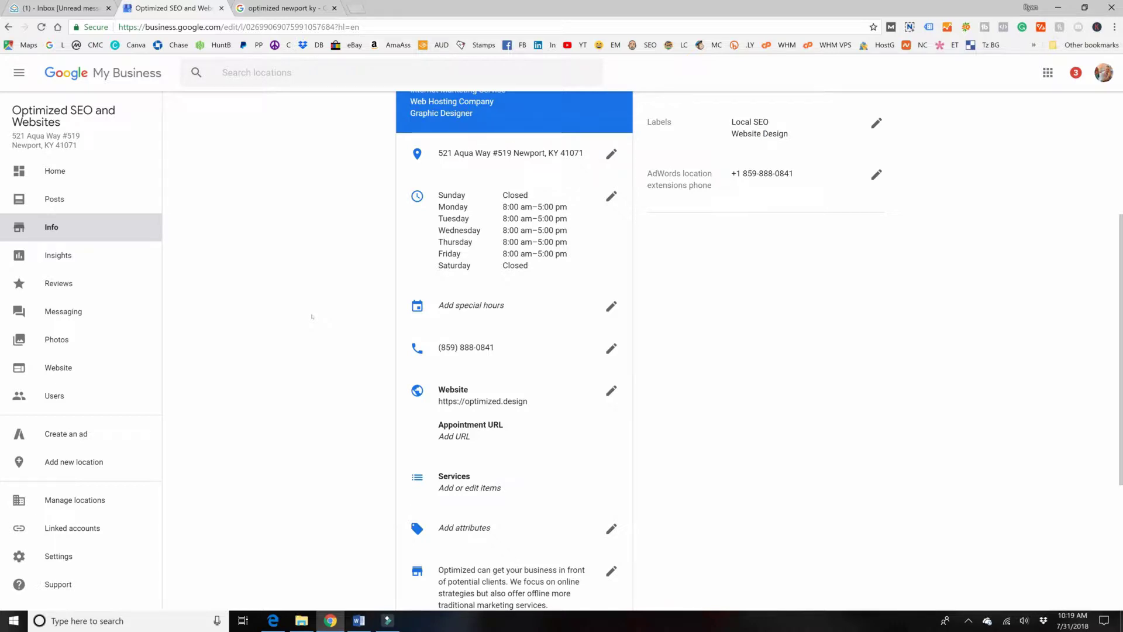
pyautogui.scroll(-2, 312, 317)
pyautogui.scroll(6, 384, 307)
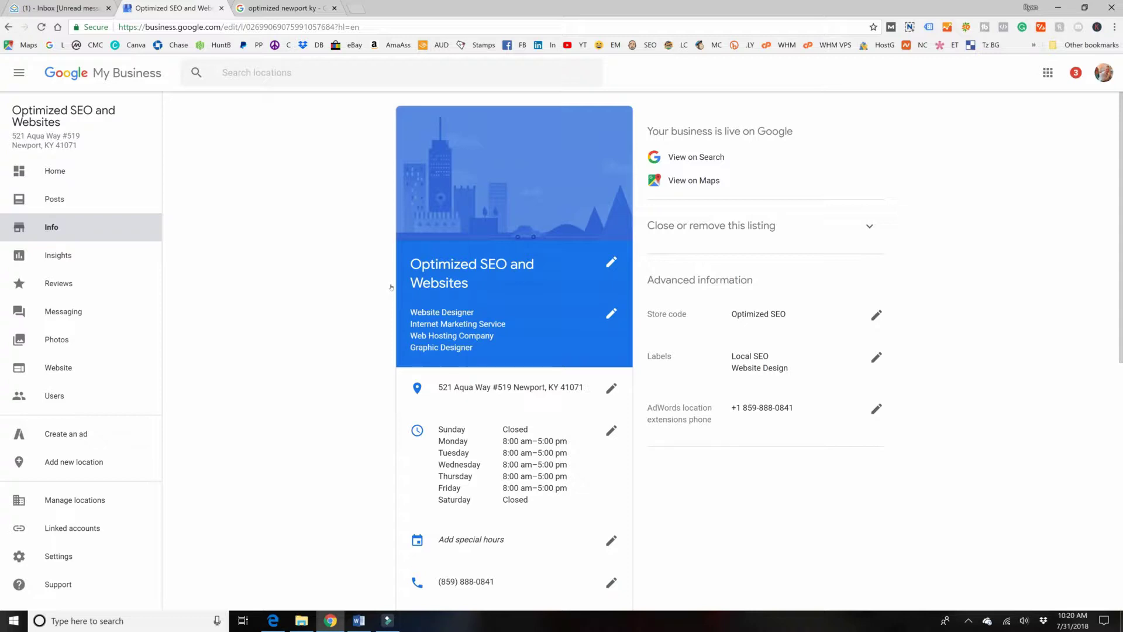
pyautogui.scroll(-3, 392, 286)
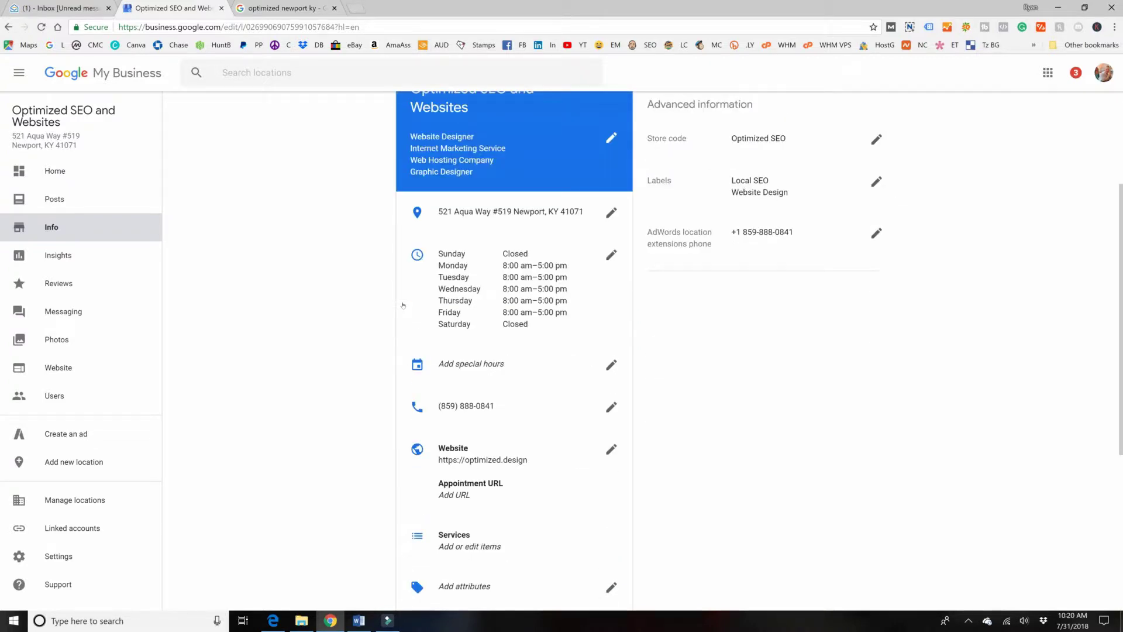
pyautogui.scroll(-2, 404, 305)
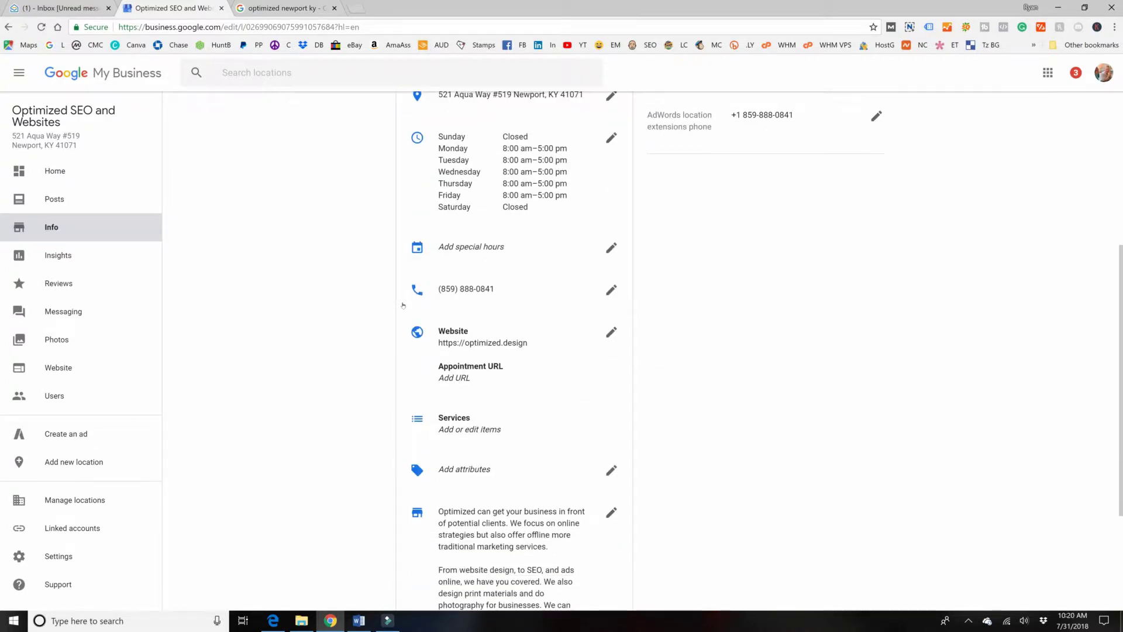
pyautogui.scroll(-1, 403, 305)
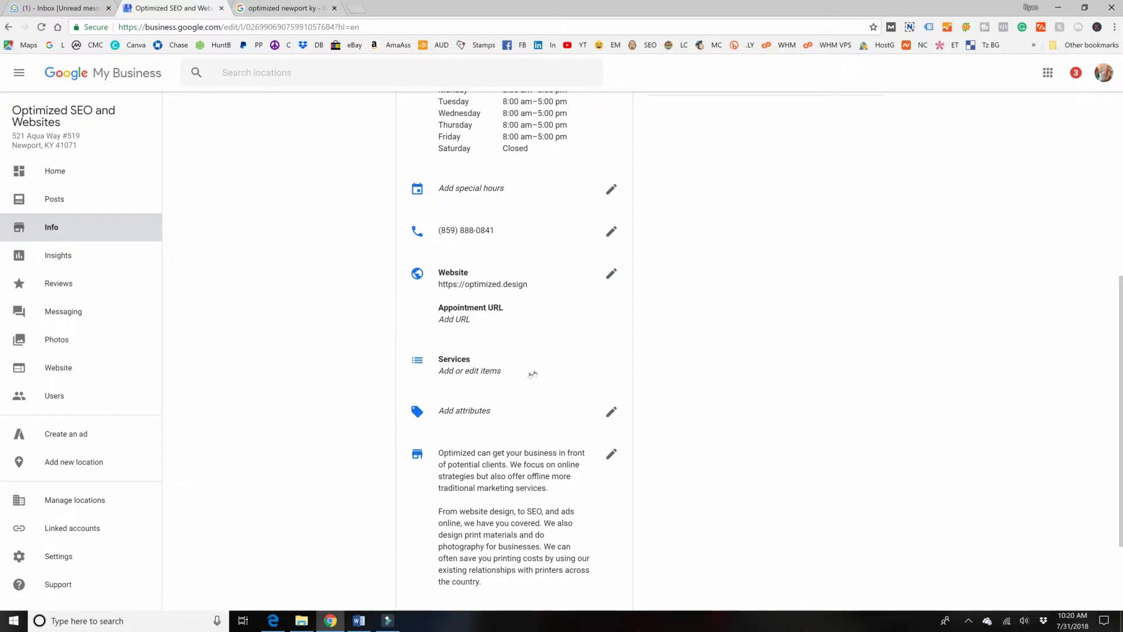
# Open the services list of Optimized SEO and Websites and review the items, descriptions and prices in its Website Design and SEO sections.
pyautogui.click(449, 361)
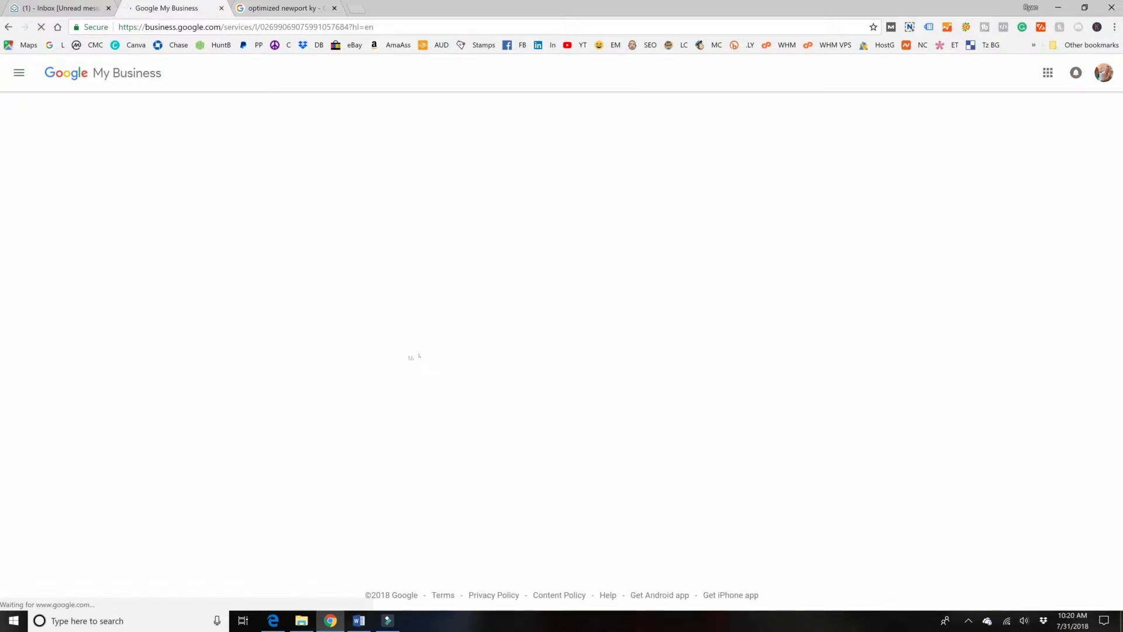
pyautogui.scroll(-1, 429, 369)
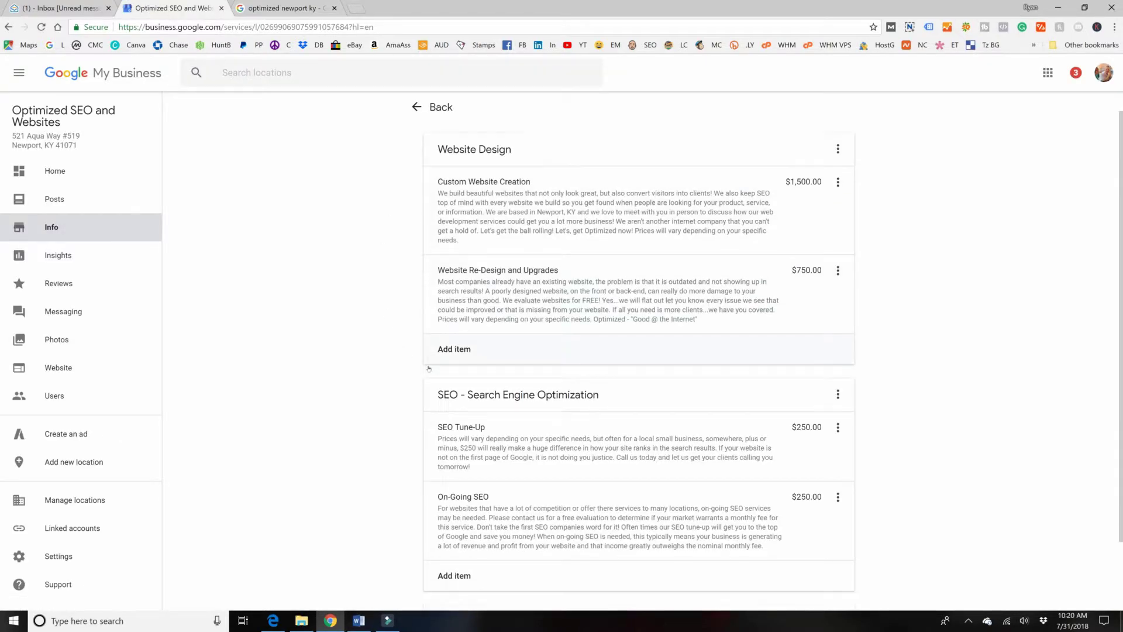
pyautogui.scroll(-3, 429, 368)
pyautogui.scroll(4, 418, 426)
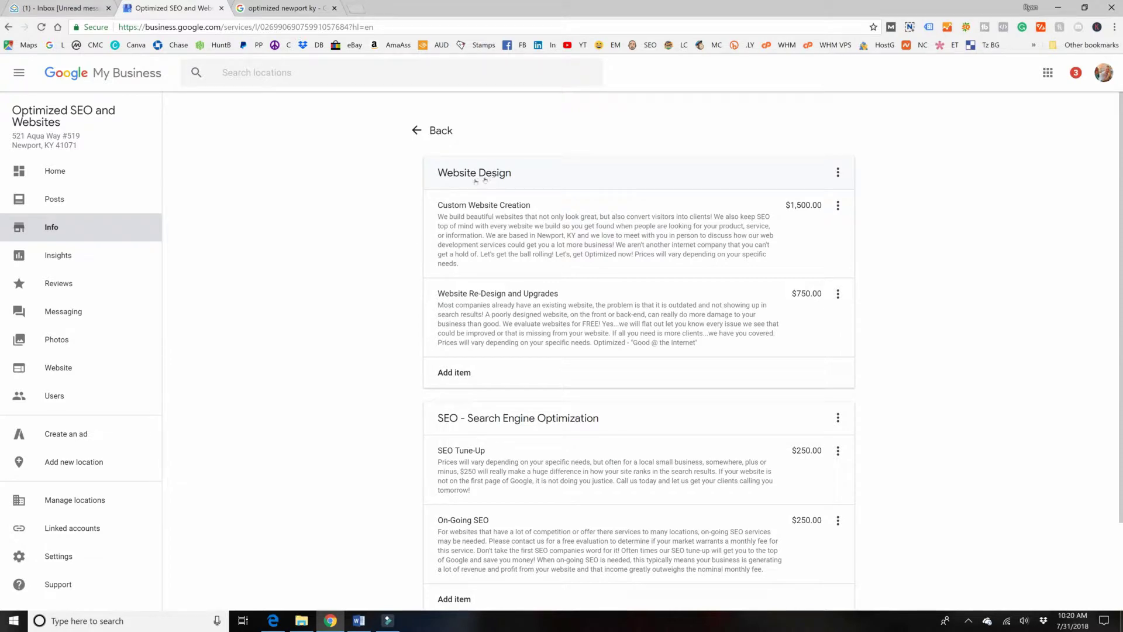
pyautogui.scroll(-2, 409, 351)
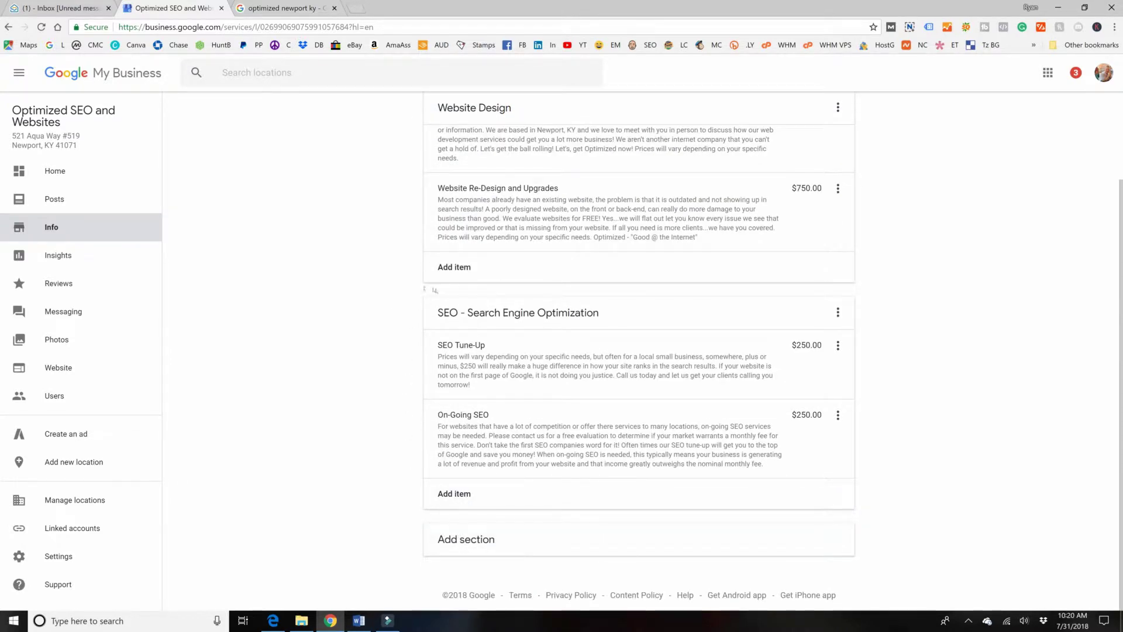
pyautogui.scroll(2, 433, 264)
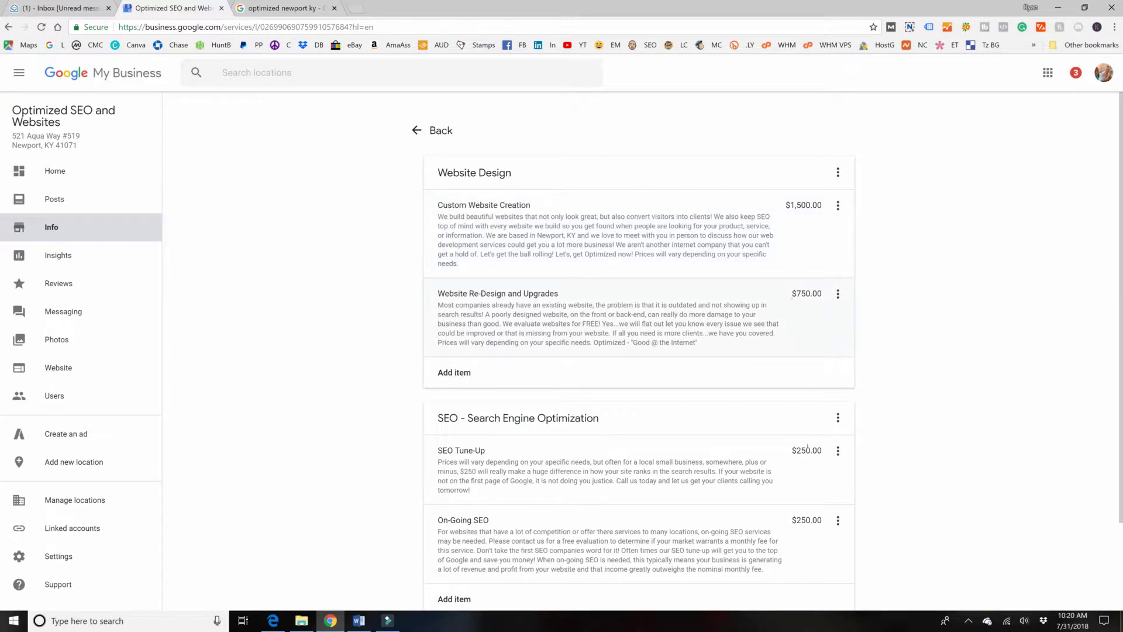
# Review the remaining service items of Optimized SEO and Websites, and the description and opening date in the business info of Lawn Crack, LLC.
pyautogui.scroll(-3, 350, 398)
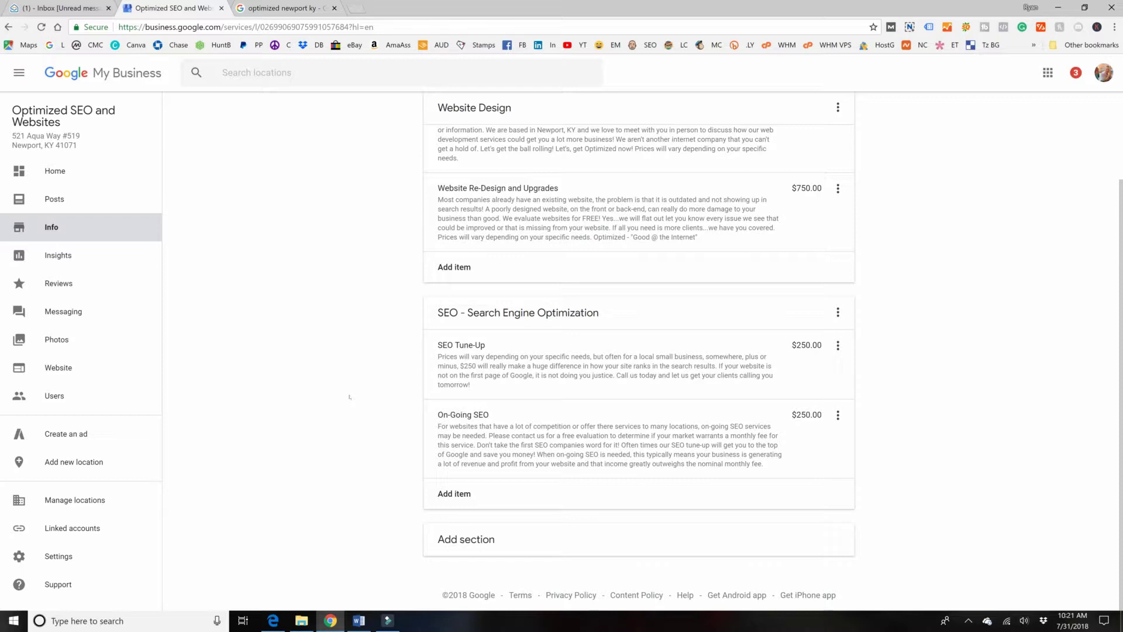
pyautogui.scroll(2, 350, 398)
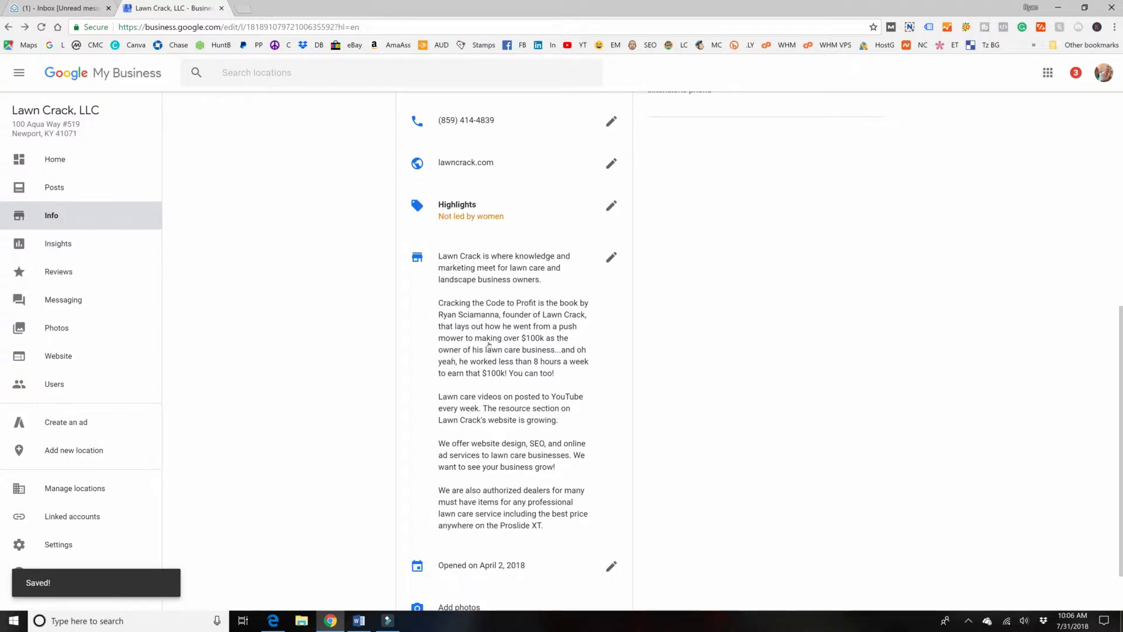
pyautogui.scroll(-2, 488, 344)
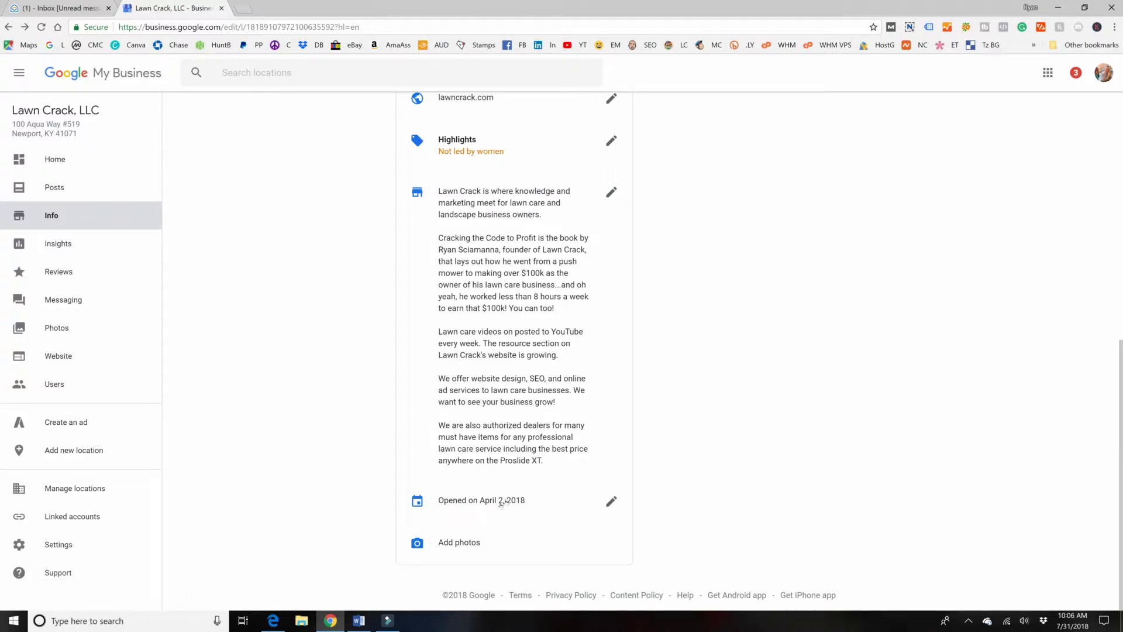
pyautogui.scroll(8, 732, 431)
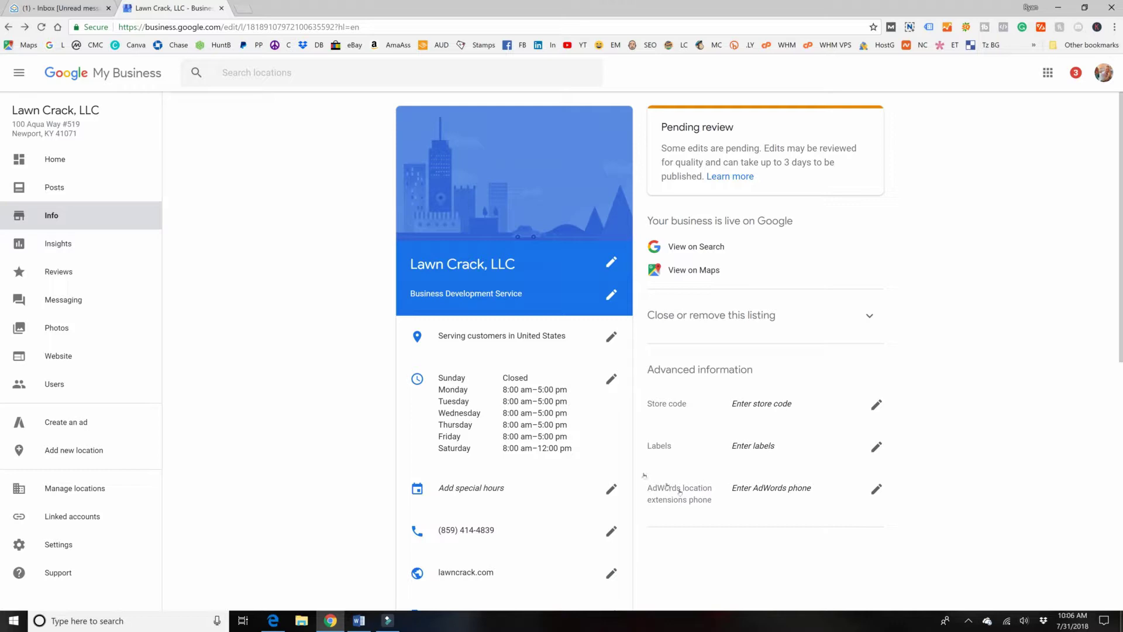
# Open the Insights of Lawn Crack, LLC and set the period of the customer search chart to 1 quarter.
pyautogui.click(51, 245)
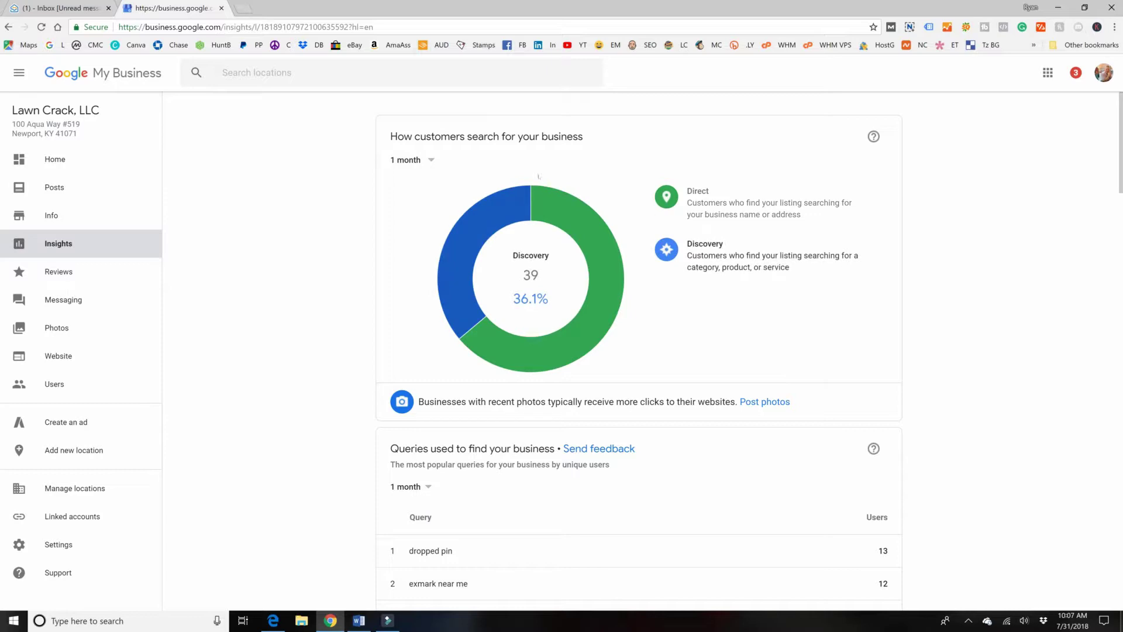
pyautogui.click(419, 161)
pyautogui.click(403, 181)
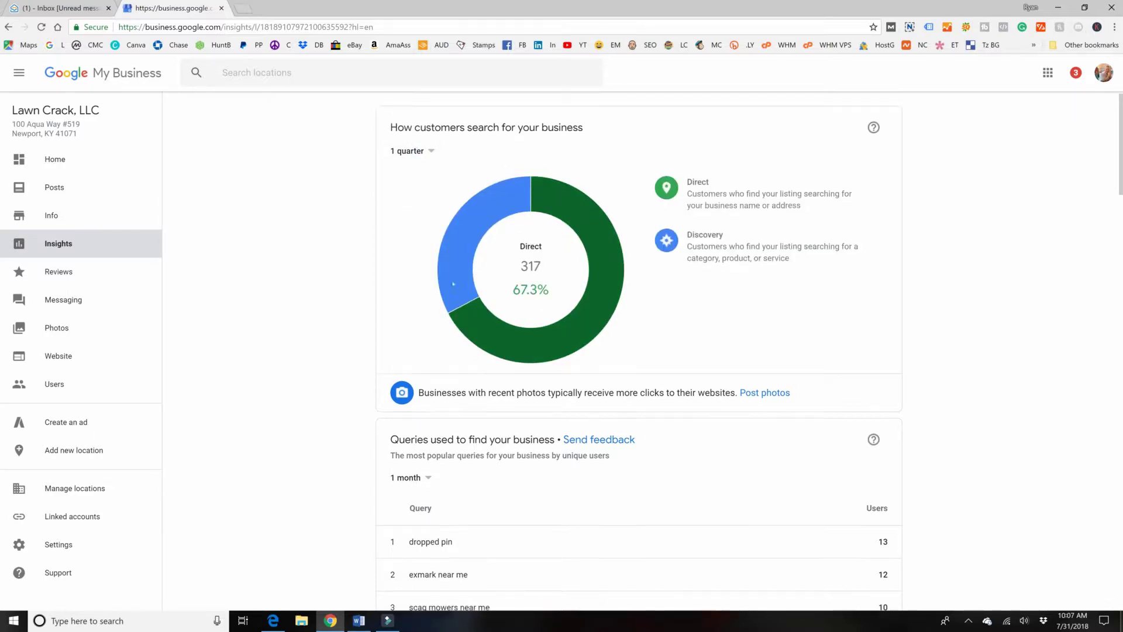
# Examine the list of most popular queries used to find the business over 1 month.
pyautogui.scroll(-3, 466, 261)
pyautogui.scroll(-3, 467, 262)
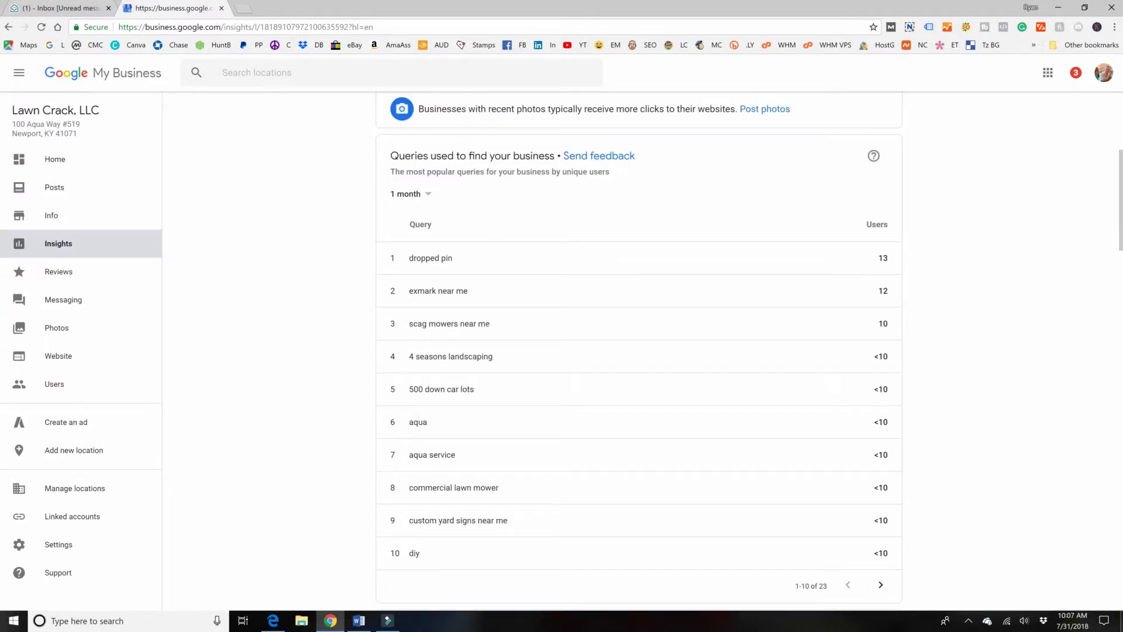
pyautogui.scroll(2, 464, 206)
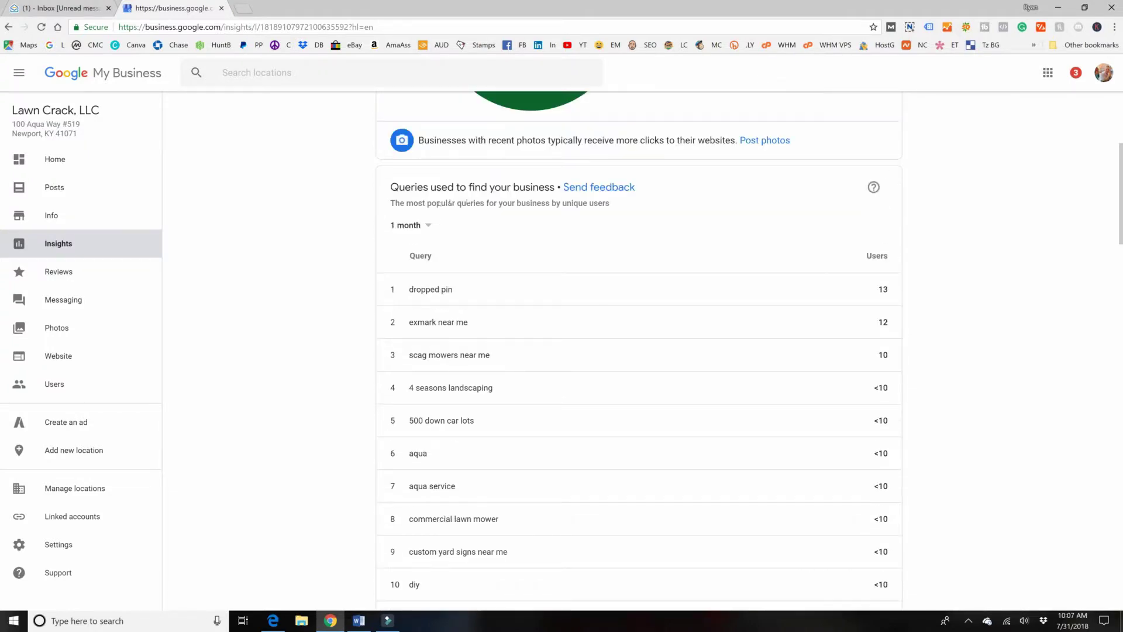
pyautogui.scroll(-2, 462, 275)
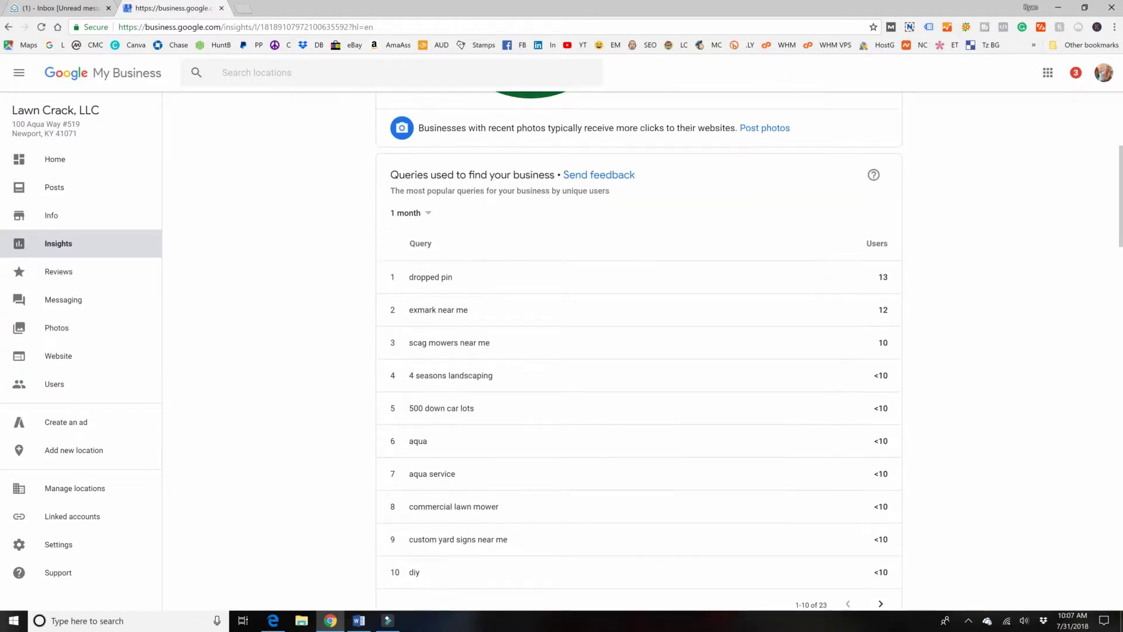
pyautogui.scroll(-4, 442, 275)
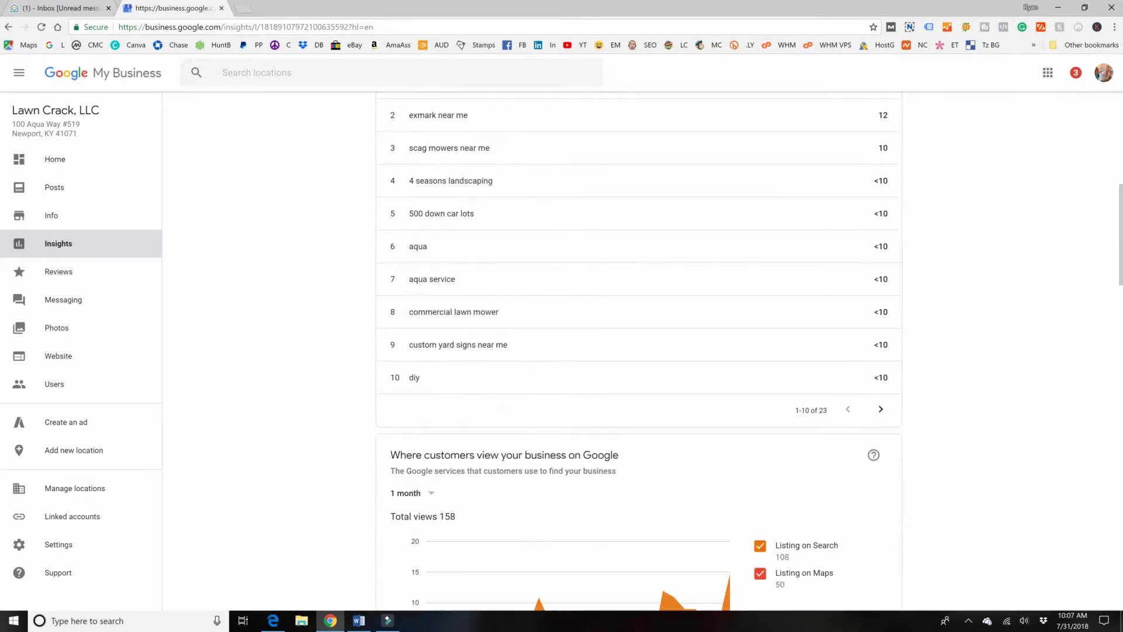
# Examine the insights on where customers view the business, customer actions, directions requests and phone calls by day of week.
pyautogui.scroll(-1, 430, 303)
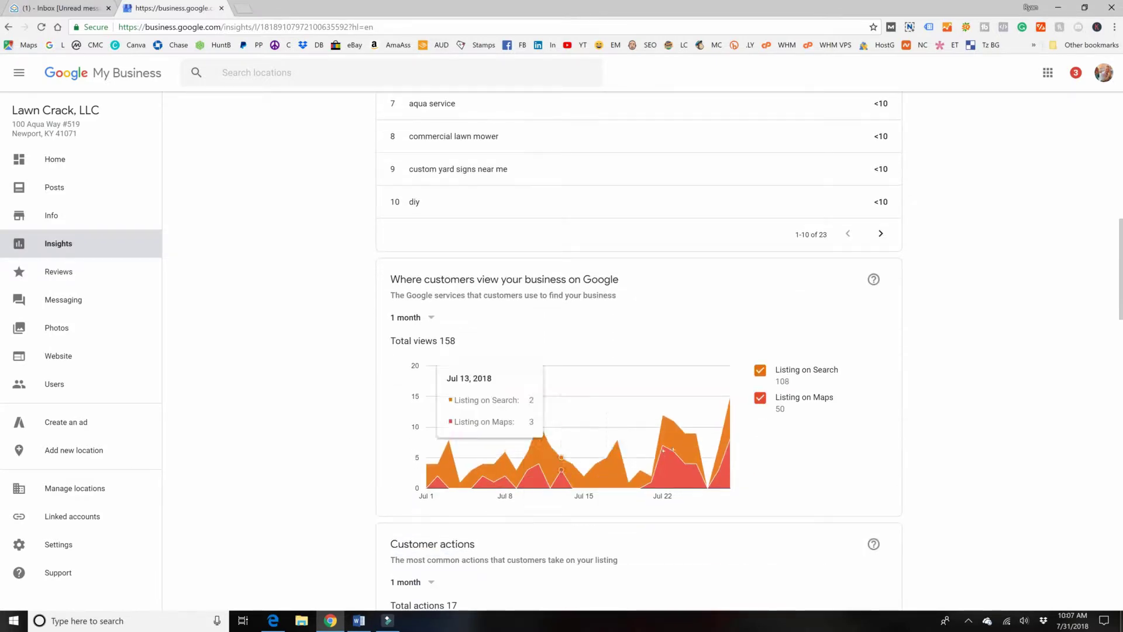
pyautogui.scroll(-1, 651, 405)
pyautogui.scroll(-3, 452, 372)
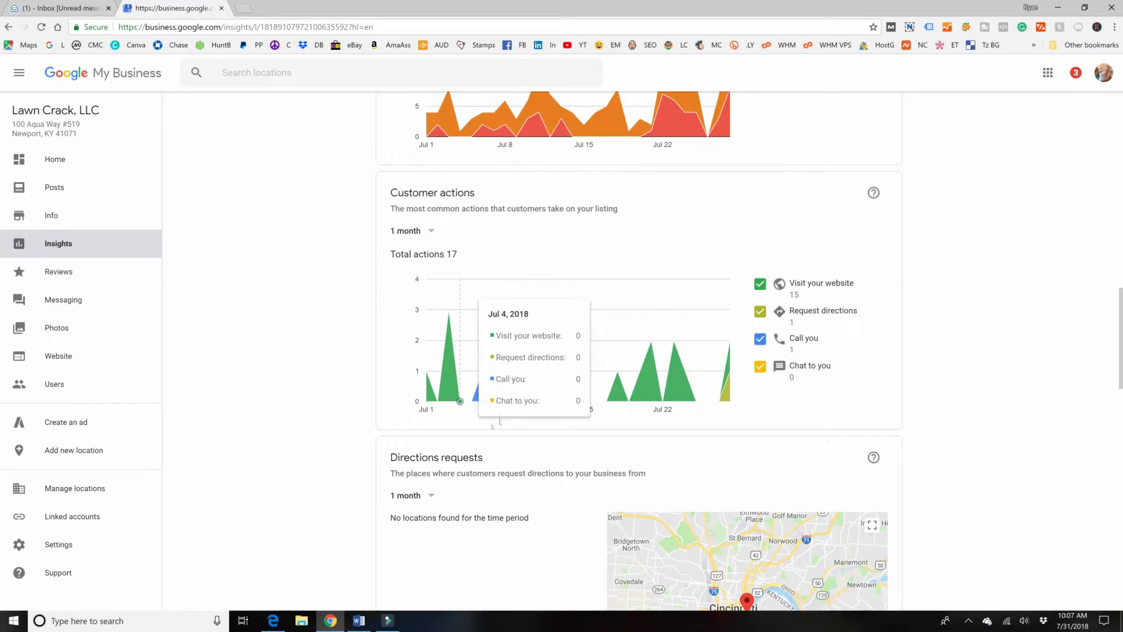
pyautogui.scroll(-2, 484, 294)
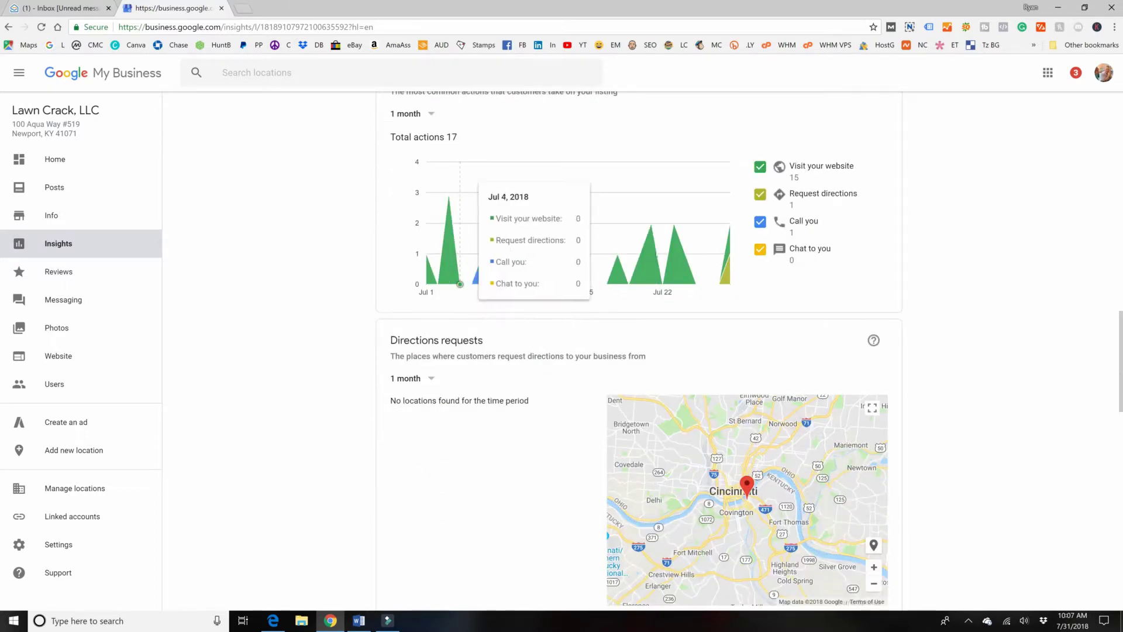
pyautogui.scroll(-2, 679, 383)
pyautogui.scroll(-2, 679, 384)
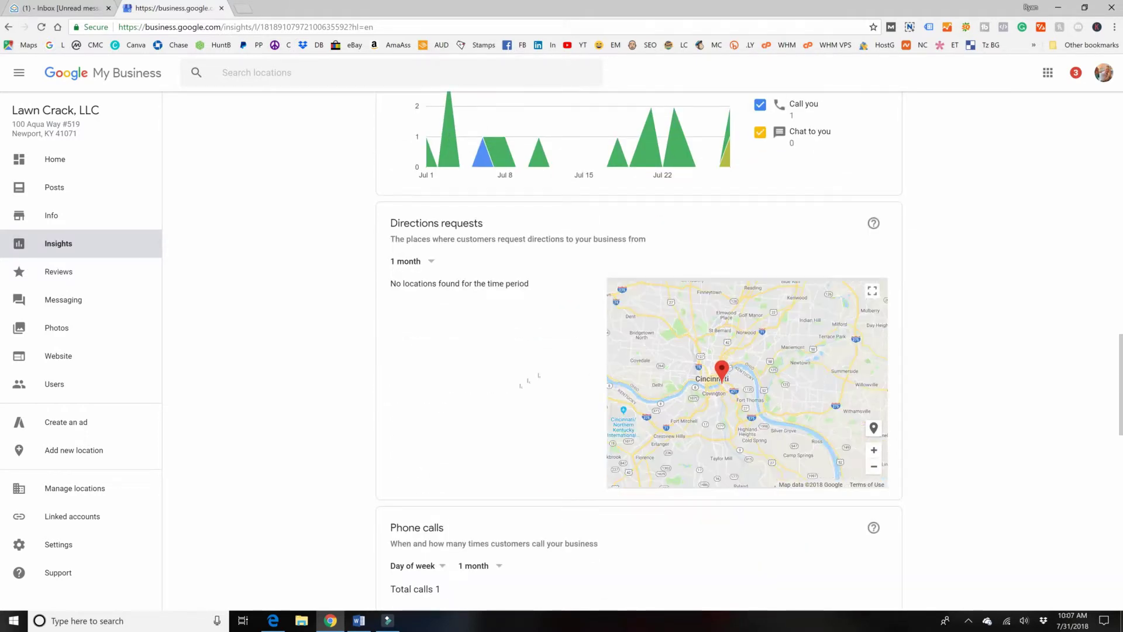
pyautogui.scroll(-4, 567, 432)
pyautogui.moveTo(721, 411)
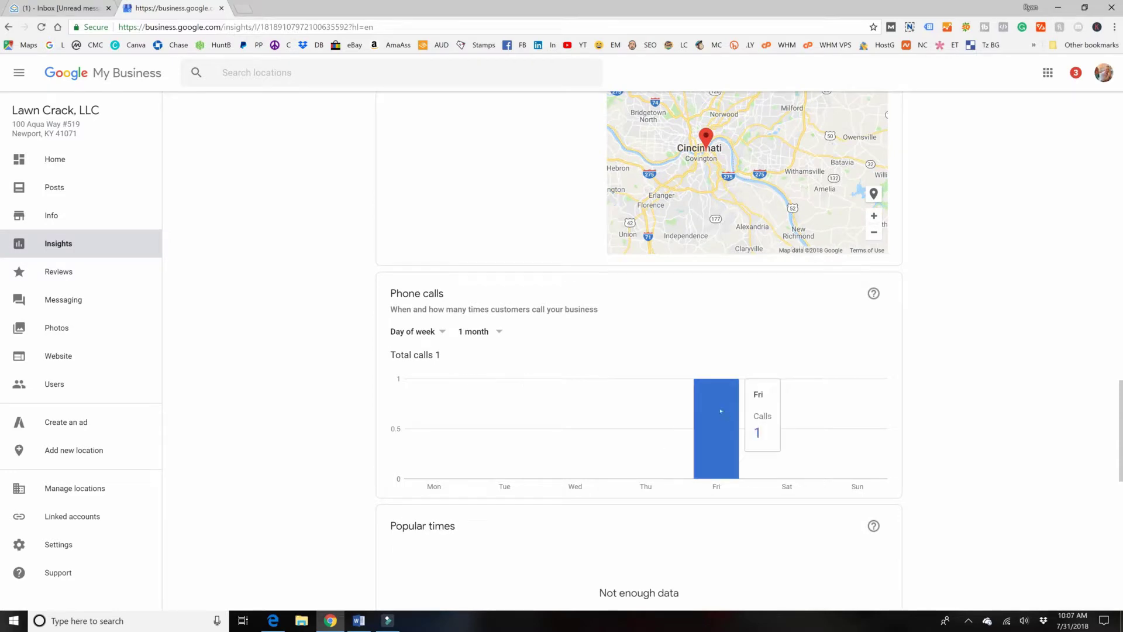
# Look through the customer reviews and owner replies of Lawn Crack, LLC, and open the messaging settings with the business welcome message.
pyautogui.click(52, 273)
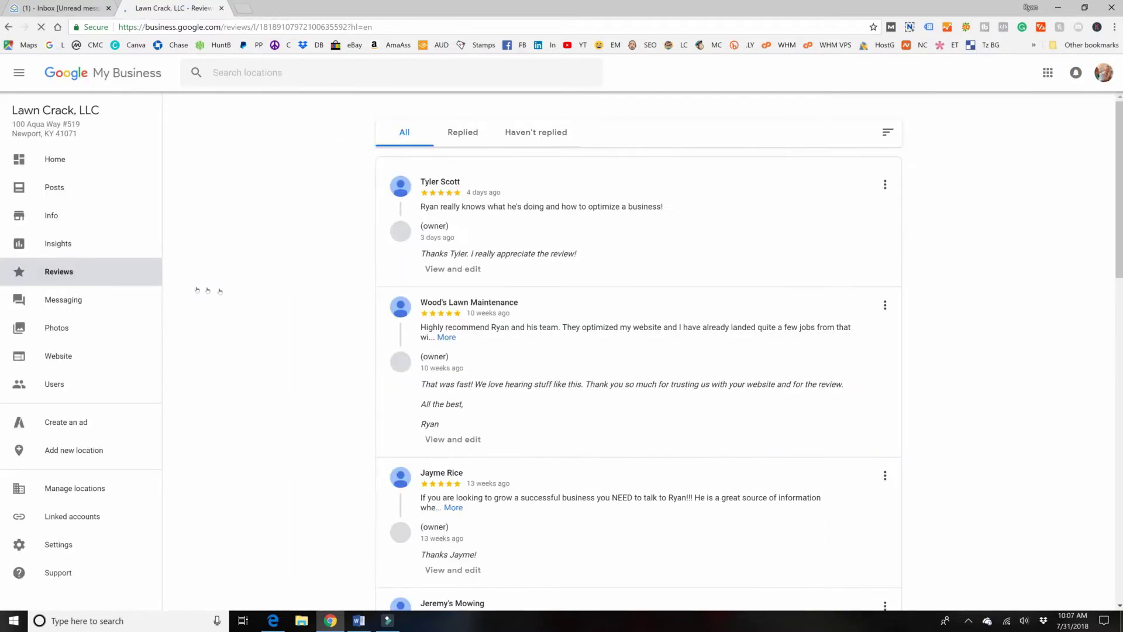
pyautogui.scroll(-1, 198, 291)
pyautogui.scroll(-9, 637, 351)
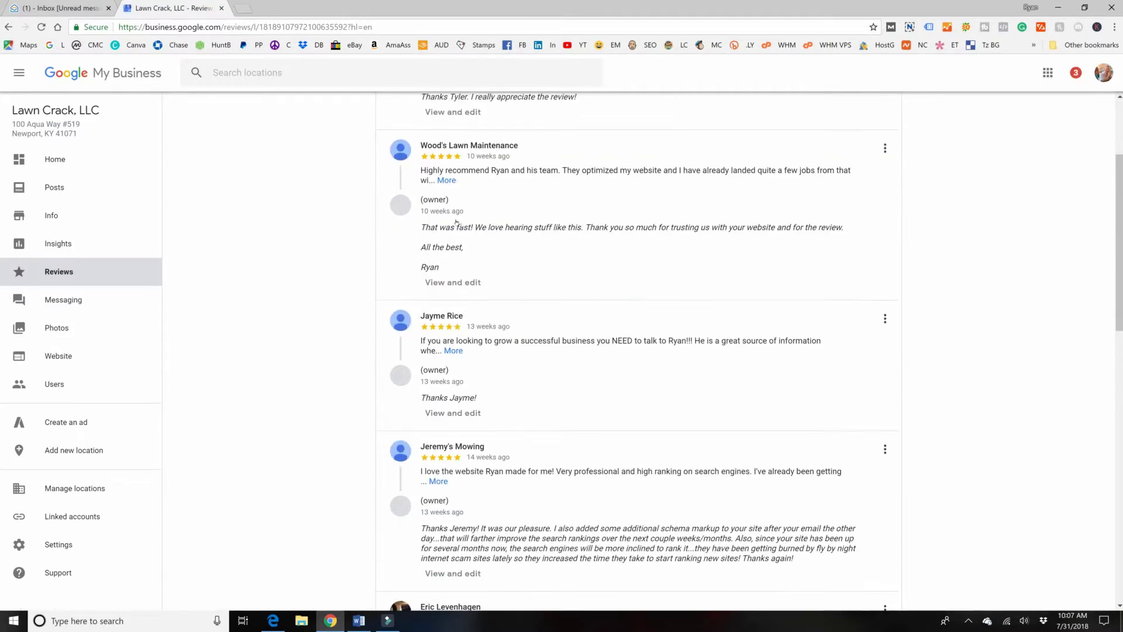
pyautogui.scroll(-6, 571, 398)
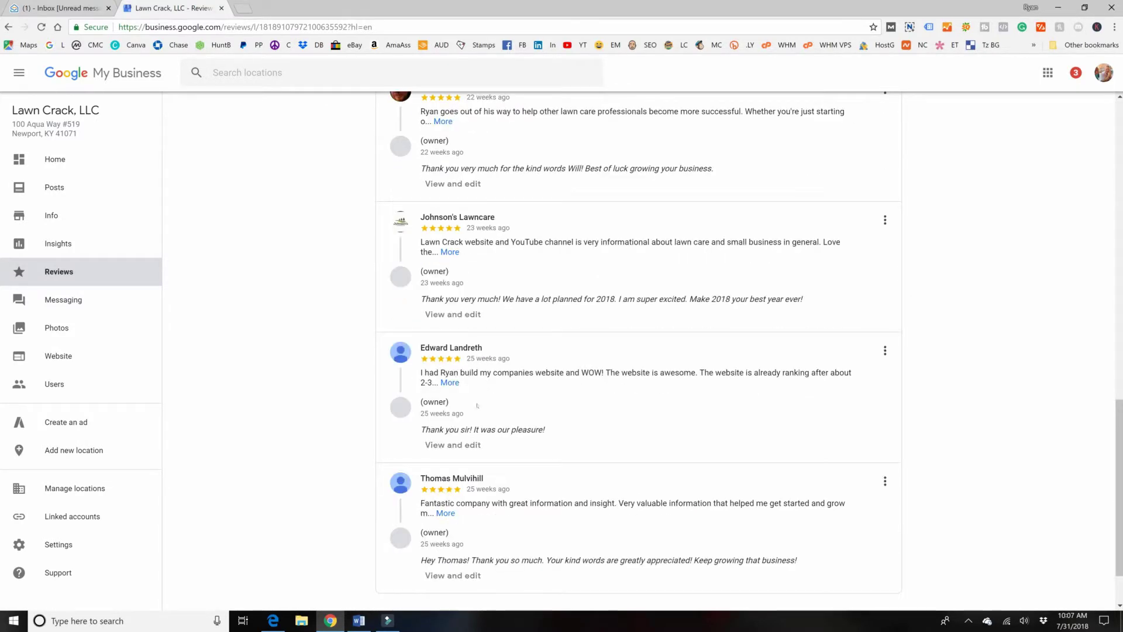
pyautogui.scroll(3, 571, 398)
pyautogui.scroll(13, 571, 399)
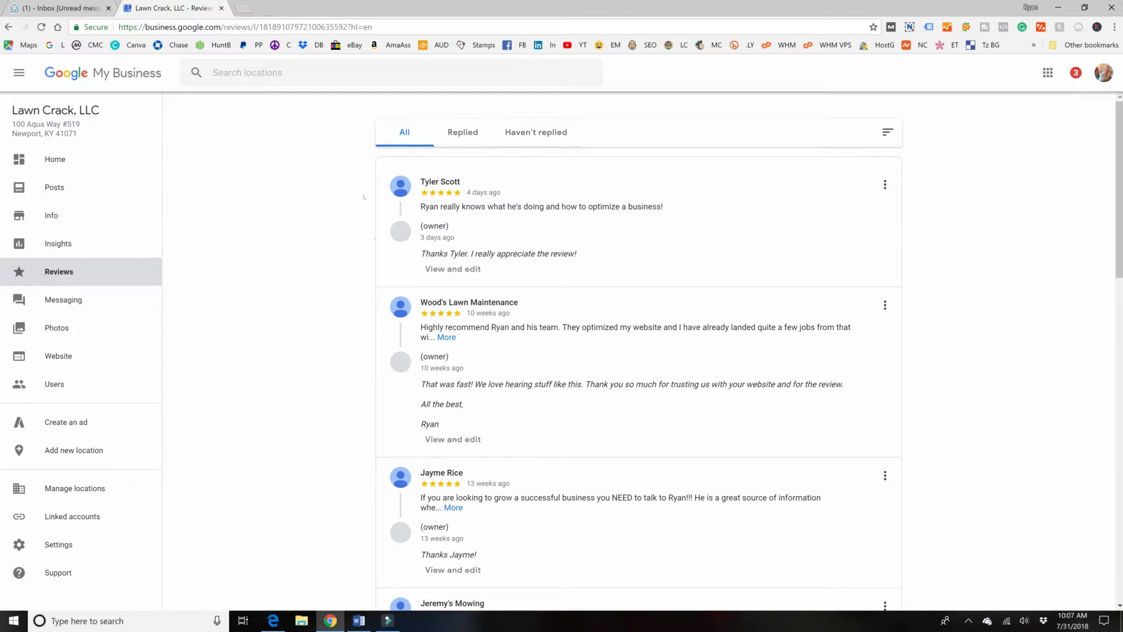
pyautogui.click(64, 304)
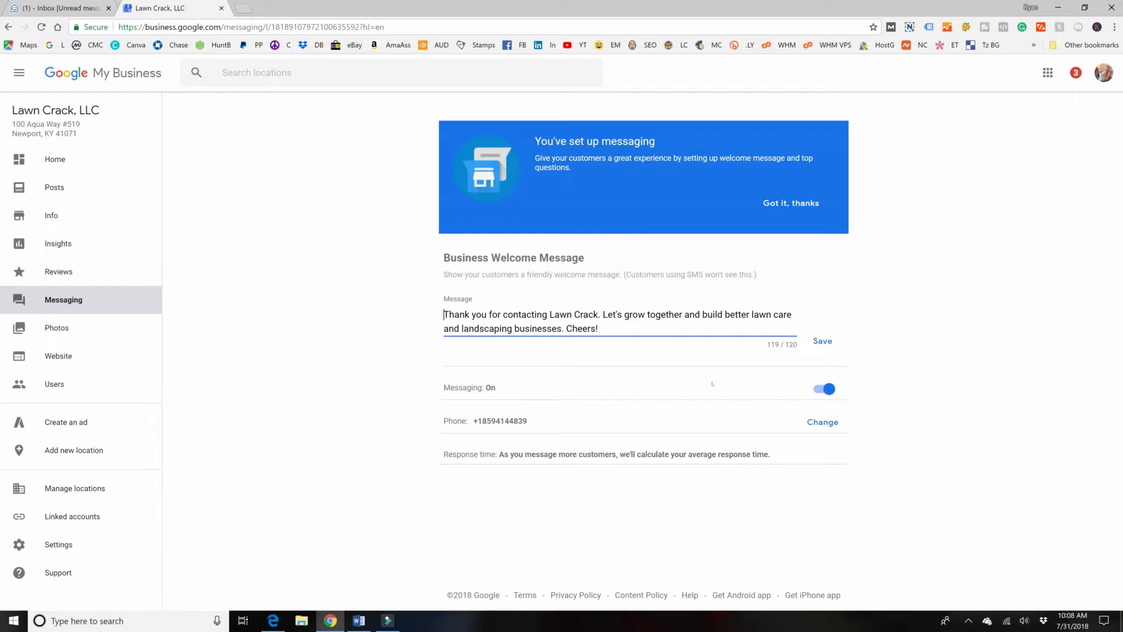
# Open the photos of Lawn Crack, LLC and browse the whole gallery, including the cover and profile images.
pyautogui.click(53, 329)
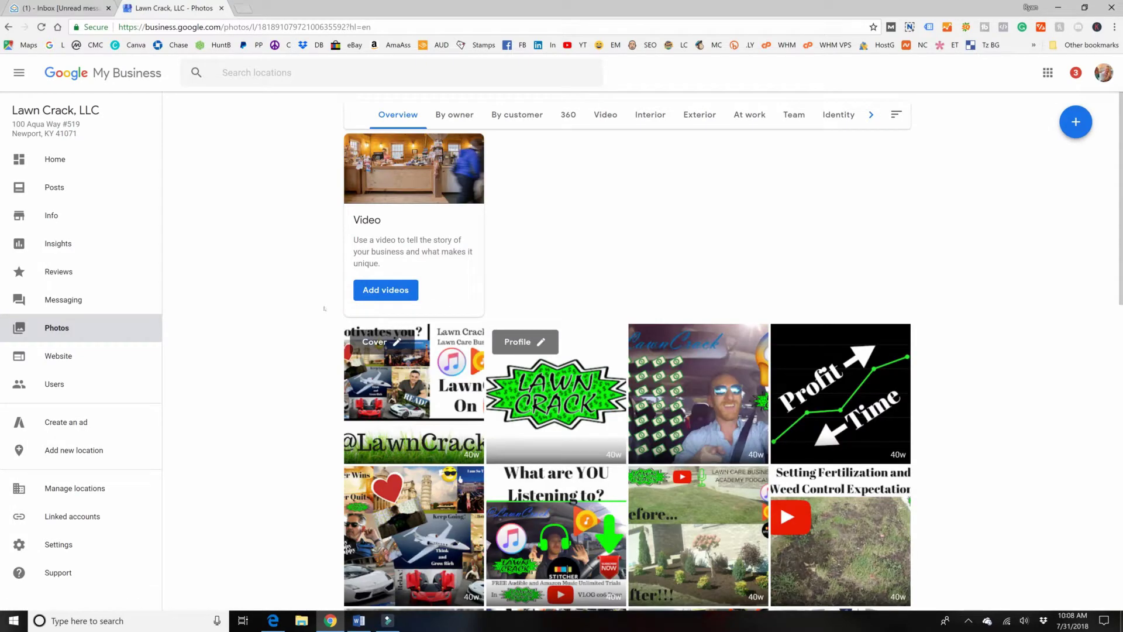
pyautogui.scroll(-4, 324, 309)
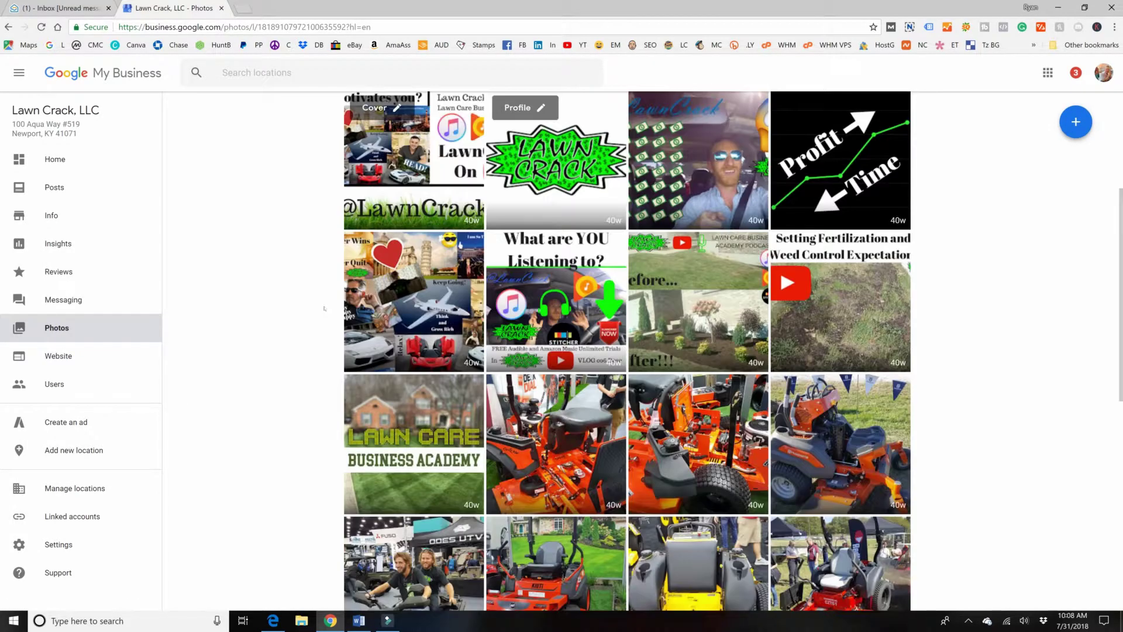
pyautogui.scroll(-8, 326, 309)
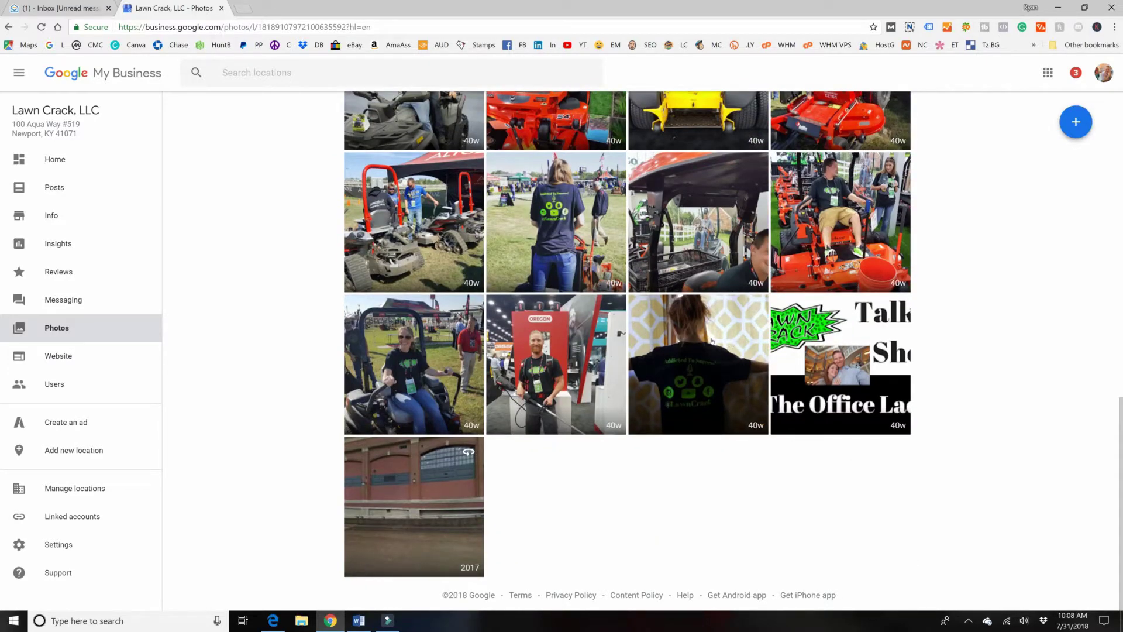
pyautogui.scroll(14, 725, 344)
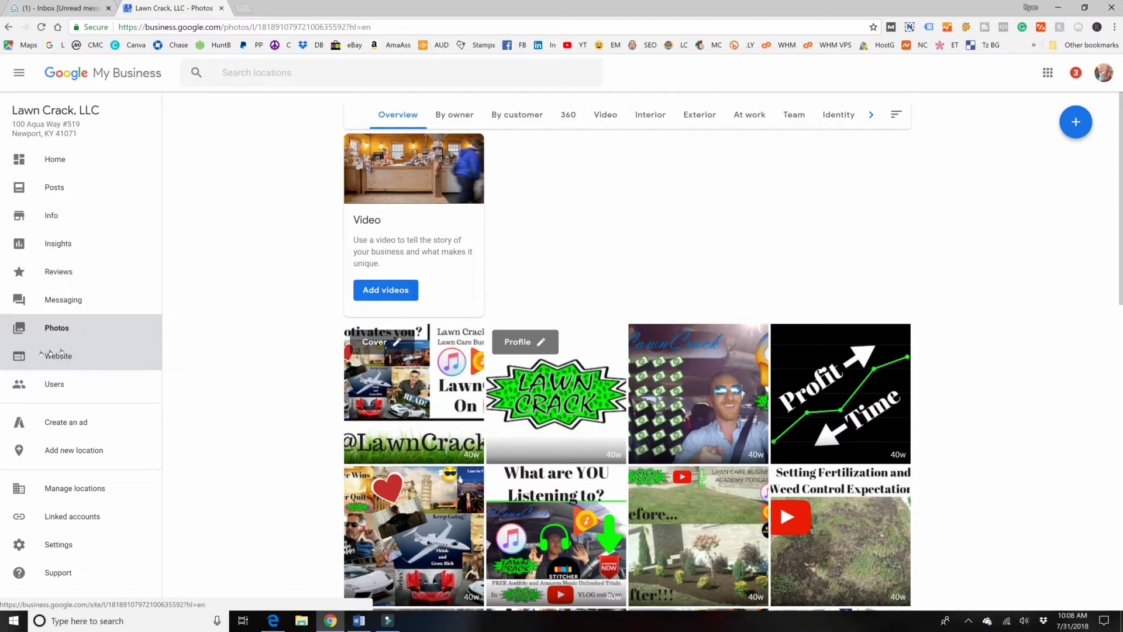
pyautogui.scroll(-2, 79, 369)
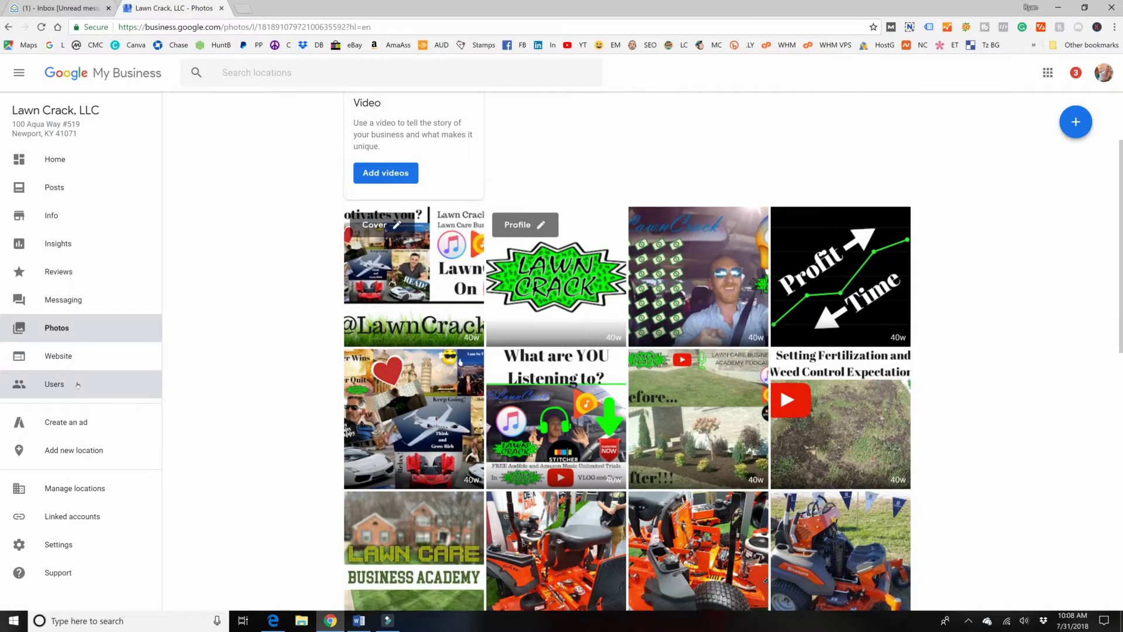
# View the user permissions and the available roles for the second user, keep the Manager role and close the permissions.
pyautogui.click(54, 386)
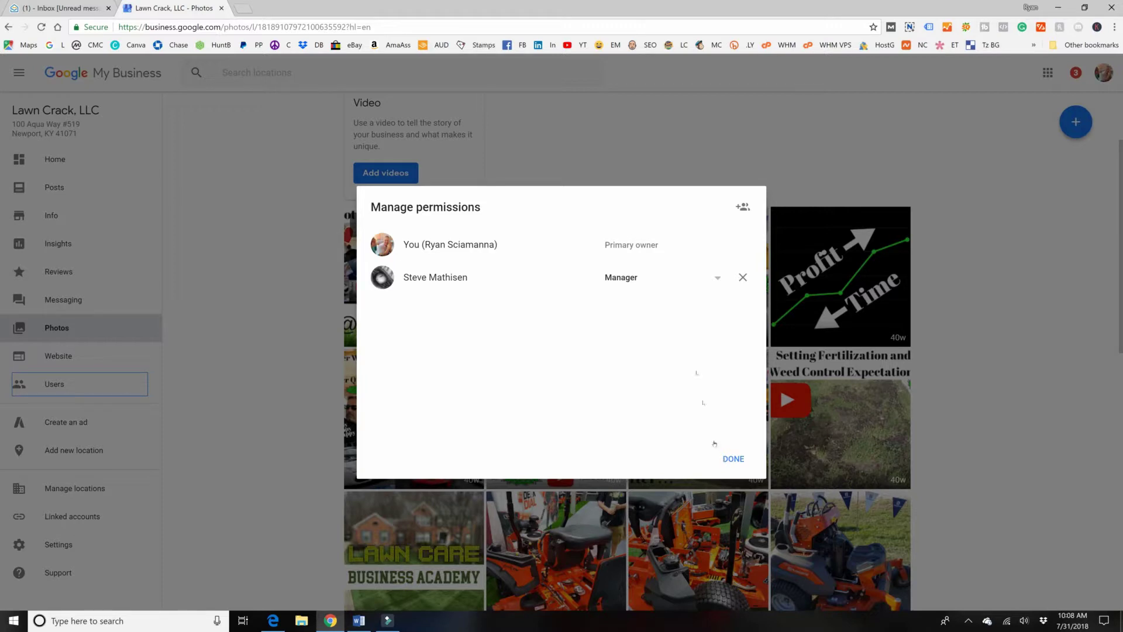
pyautogui.click(709, 278)
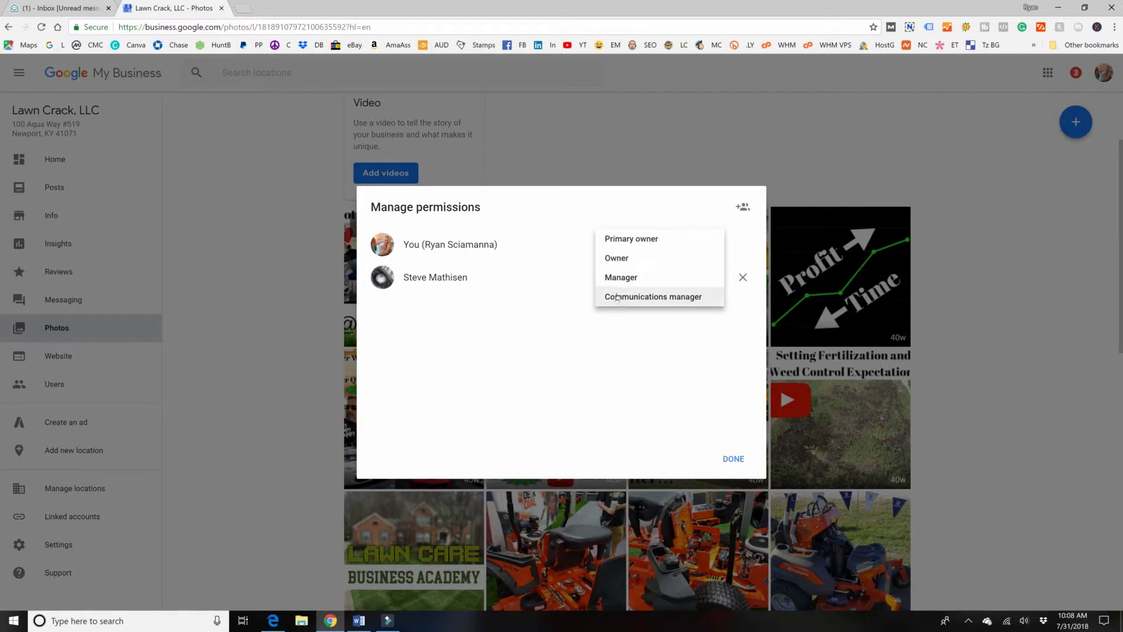
pyautogui.click(619, 278)
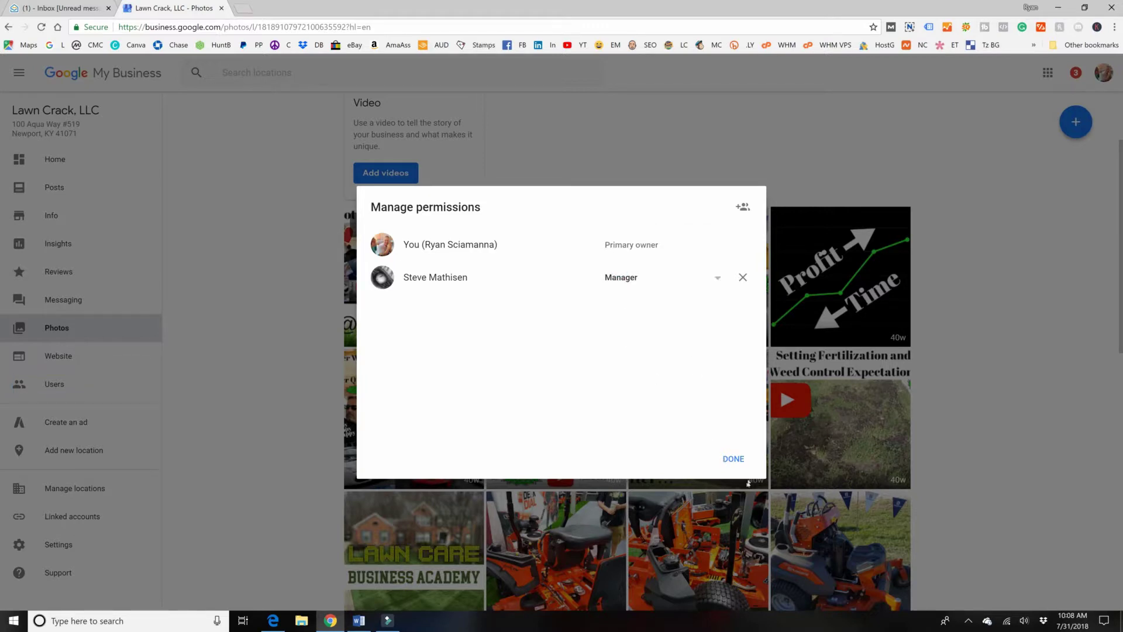
pyautogui.click(721, 457)
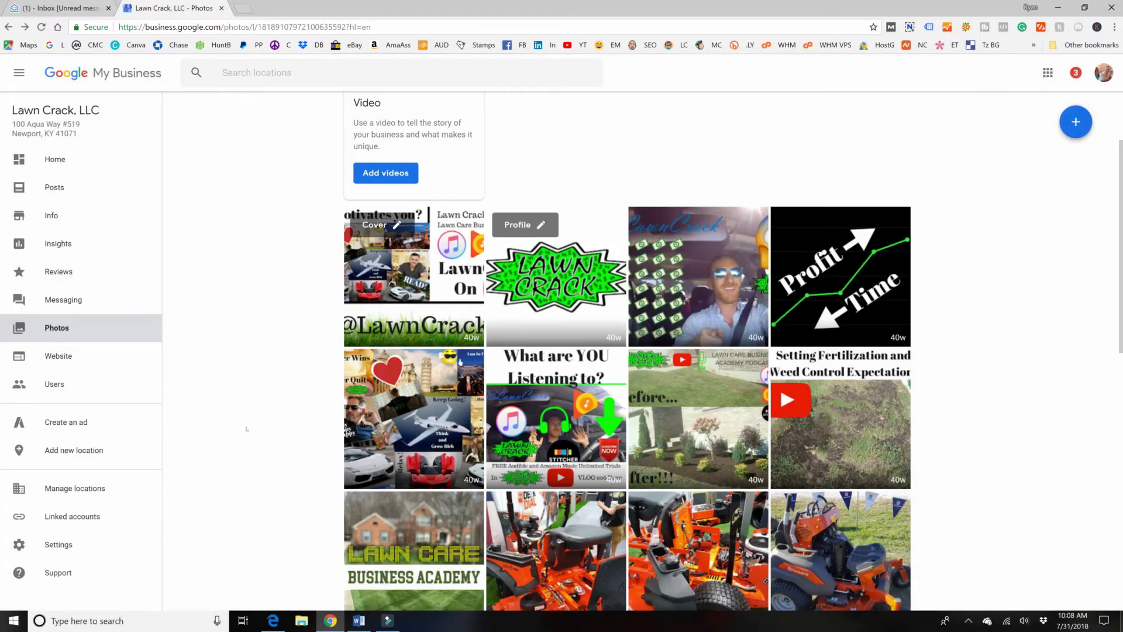
pyautogui.scroll(-3, 125, 443)
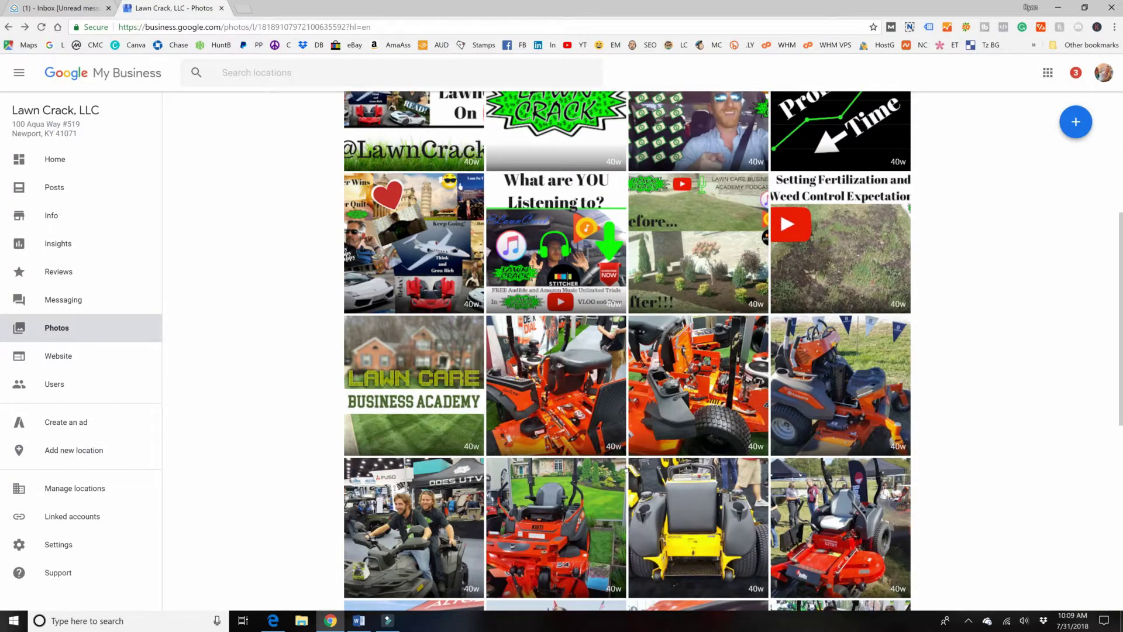
pyautogui.scroll(-8, 626, 470)
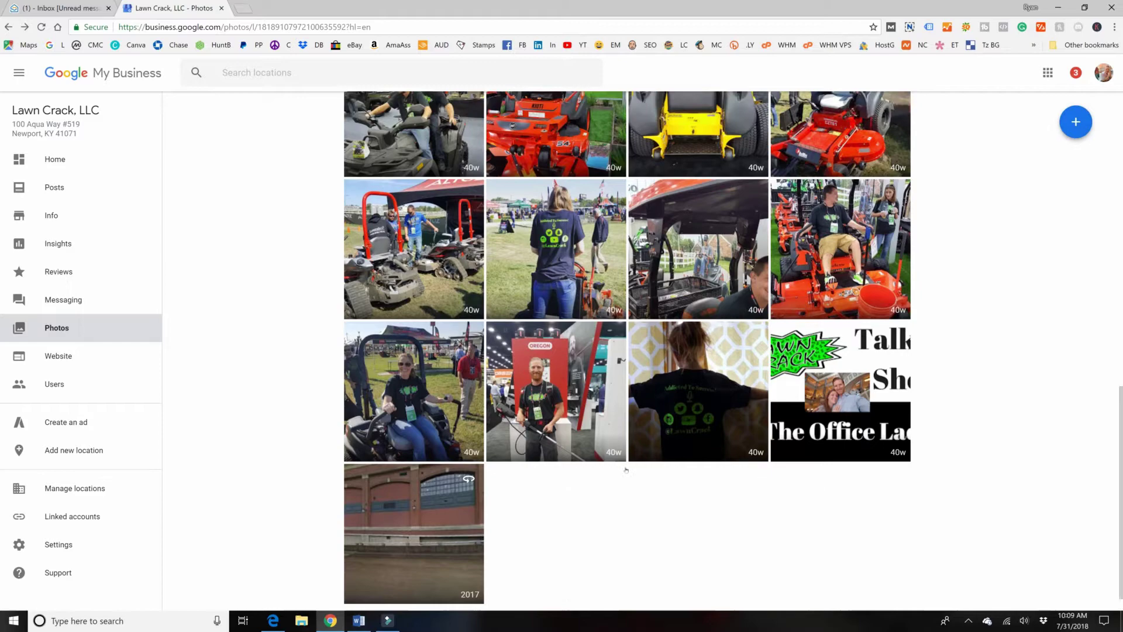
pyautogui.scroll(15, 626, 470)
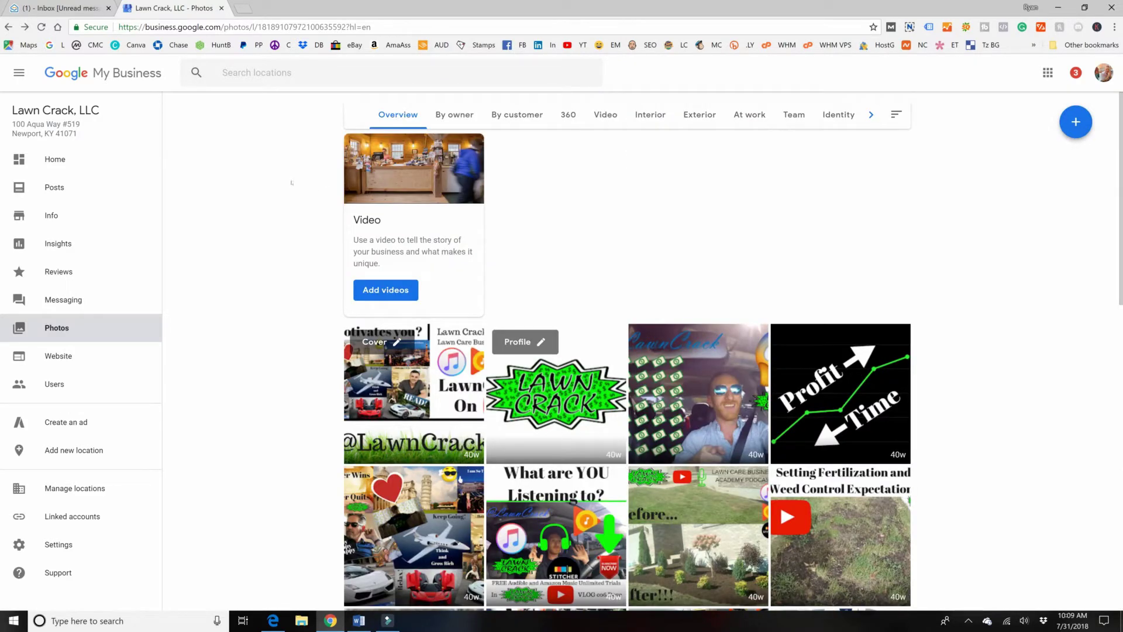
# Search Google for "optimized newport ky" in a new browser tab.
pyautogui.click(243, 8)
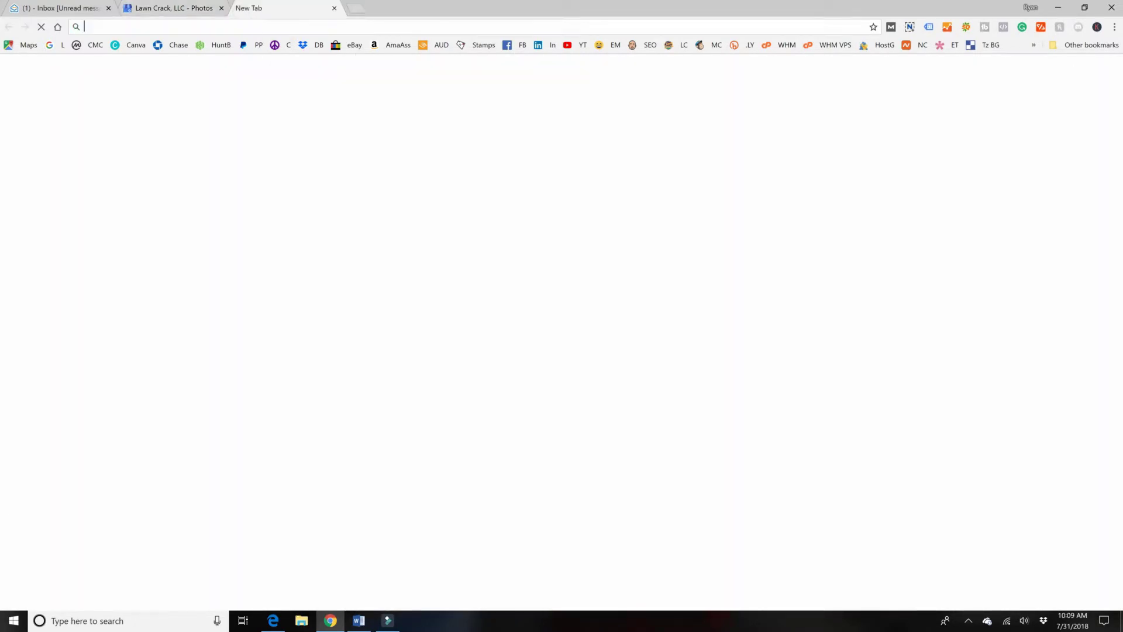
pyautogui.write('optimized.design/not-today')
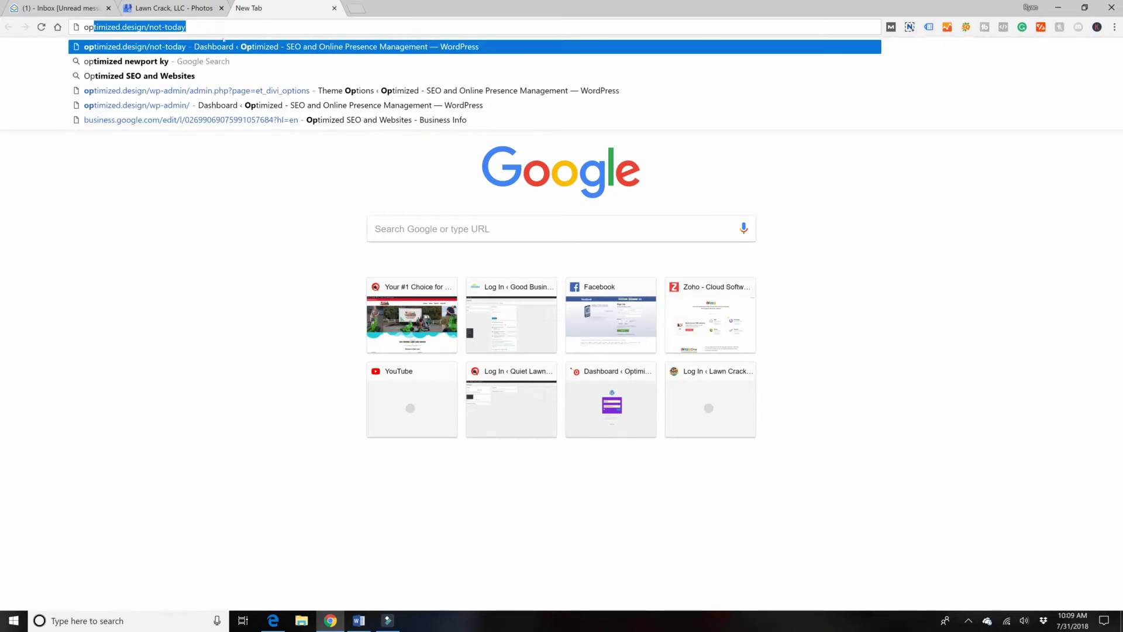
pyautogui.click(147, 61)
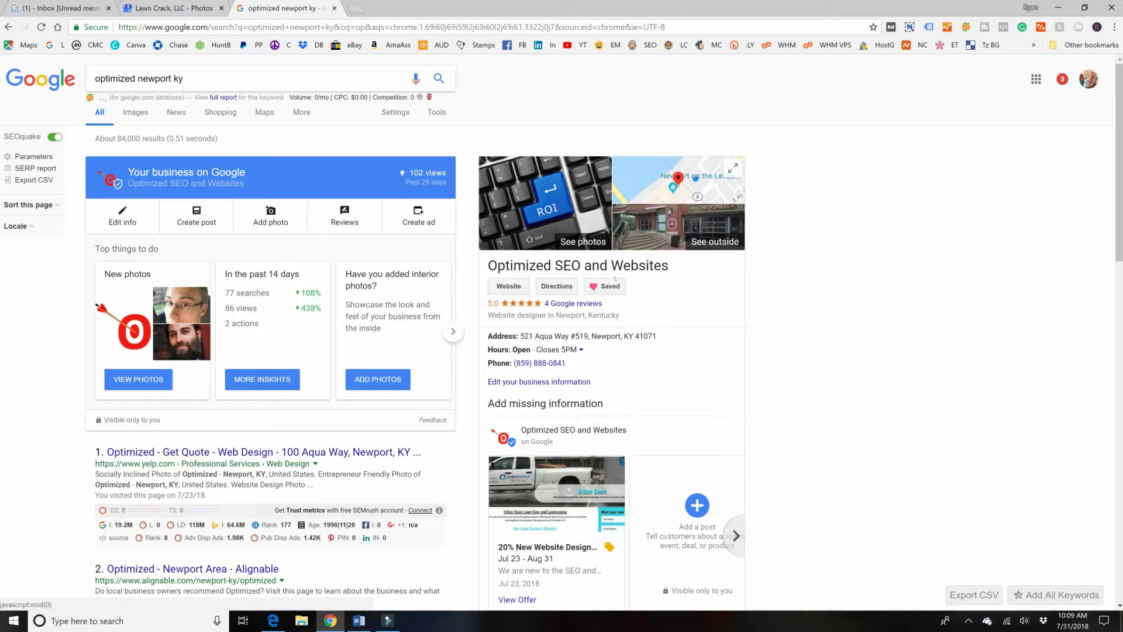
# Look over the Optimized SEO and Websites listing in the search results, and open the Info page of Lawn Crack, LLC in Google My Business.
pyautogui.scroll(-1, 536, 246)
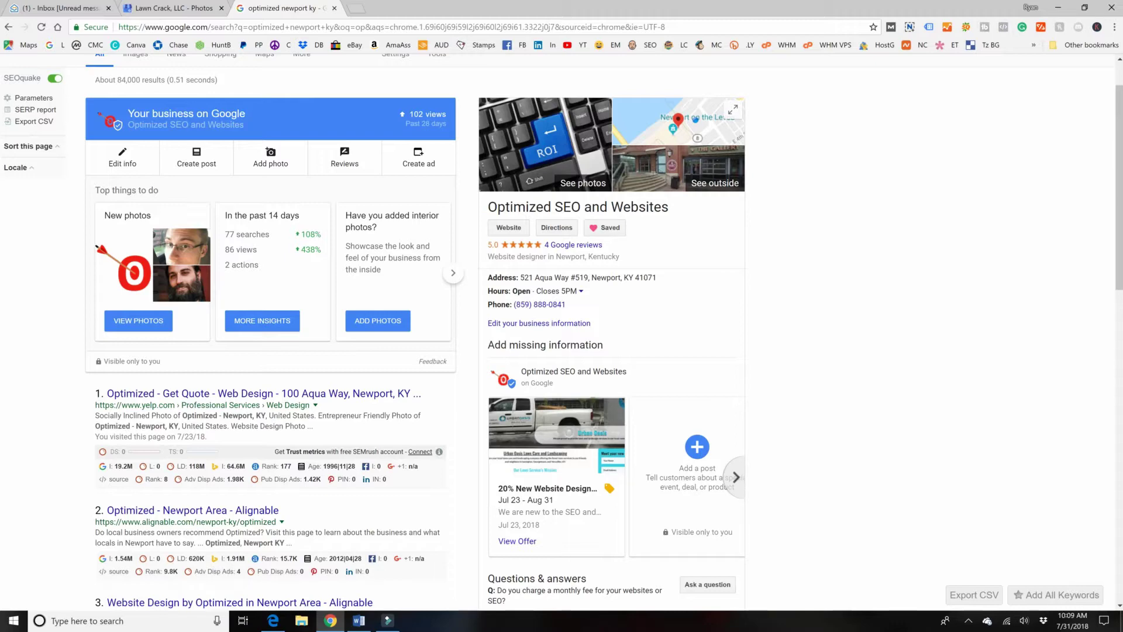
pyautogui.click(170, 9)
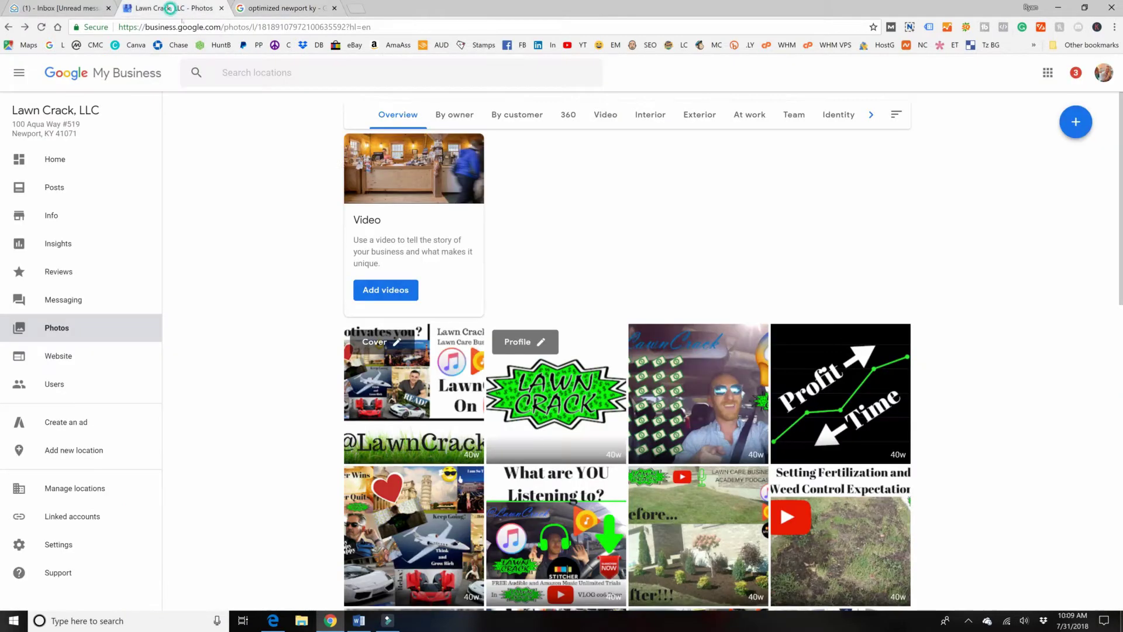
pyautogui.click(45, 212)
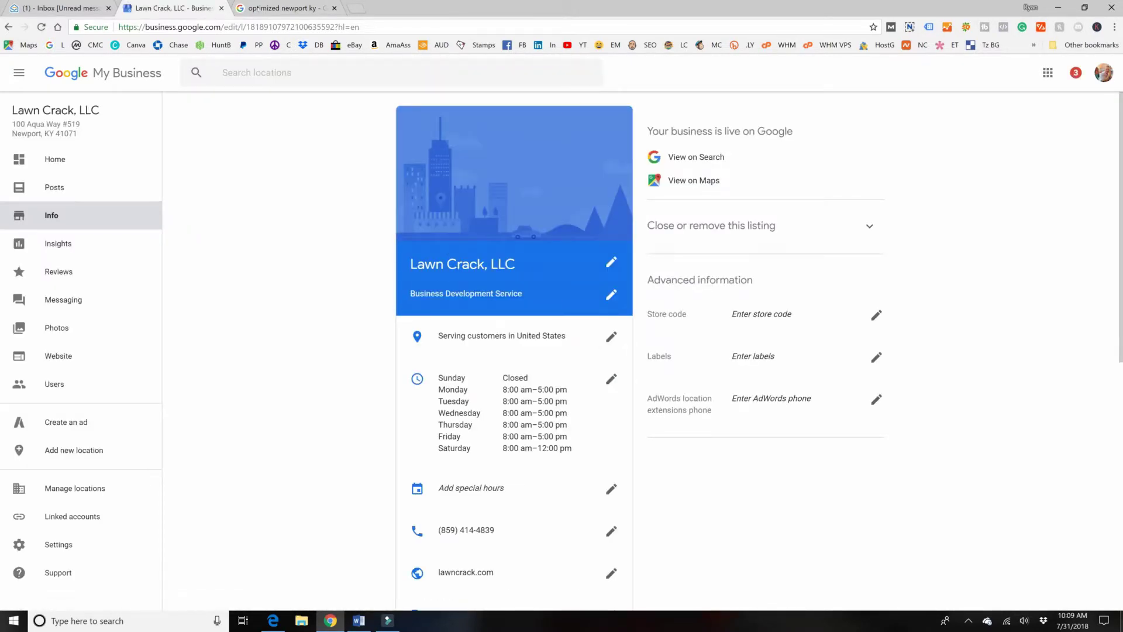
# Return to the Google search results and highlight "SEO and Websites" in the listing's business name, and its street address.
pyautogui.click(281, 8)
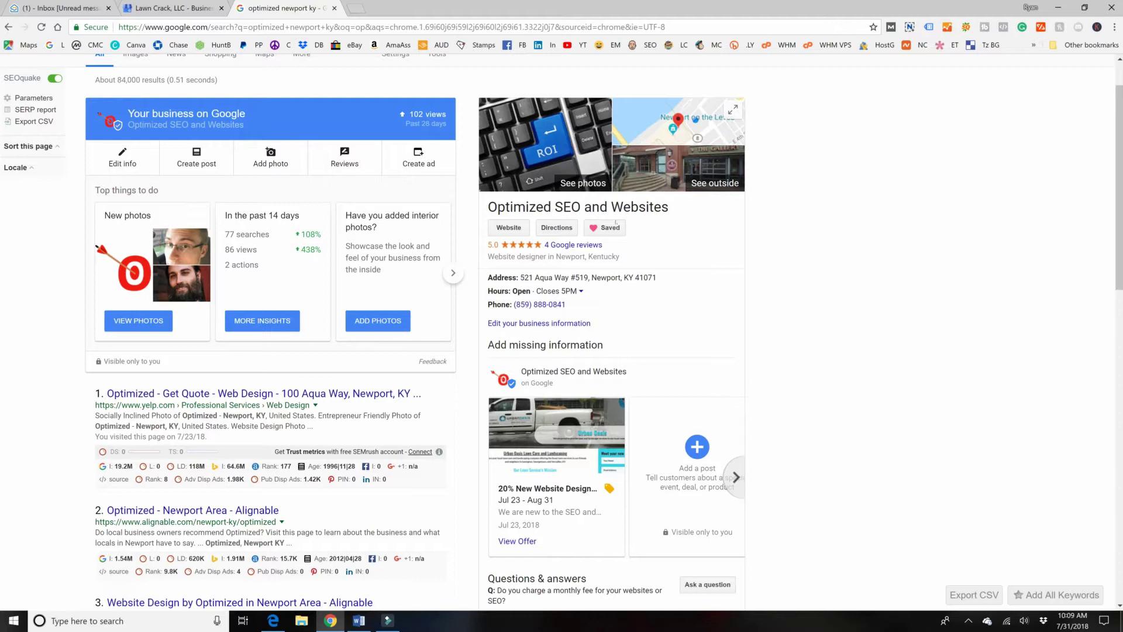
pyautogui.moveTo(554, 207); pyautogui.dragTo(668, 207)
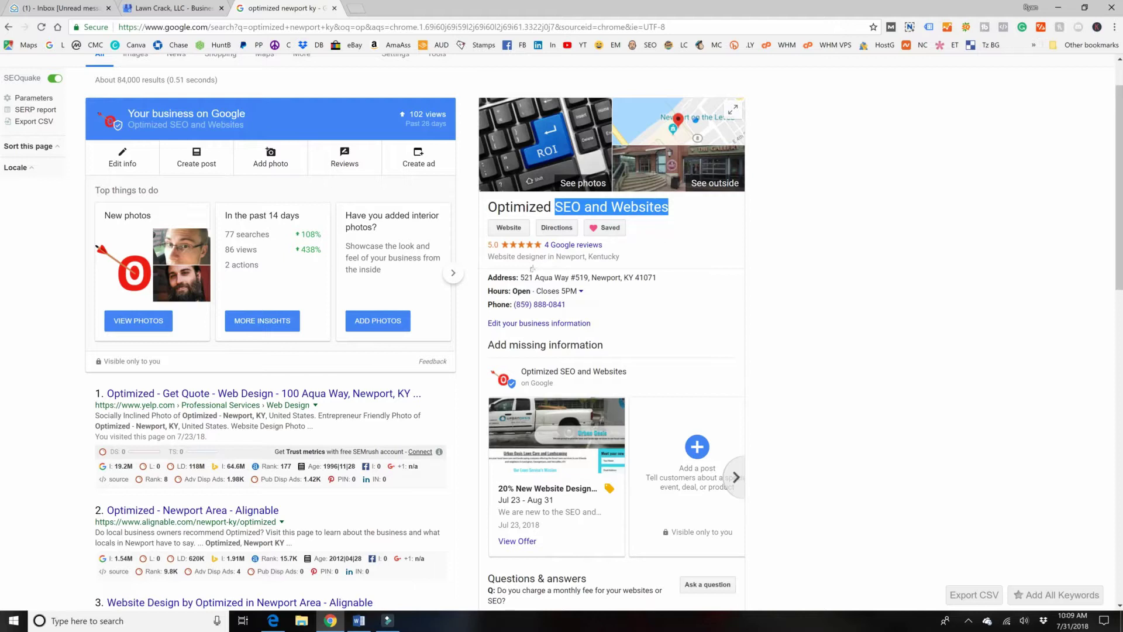
pyautogui.moveTo(520, 278); pyautogui.dragTo(653, 278)
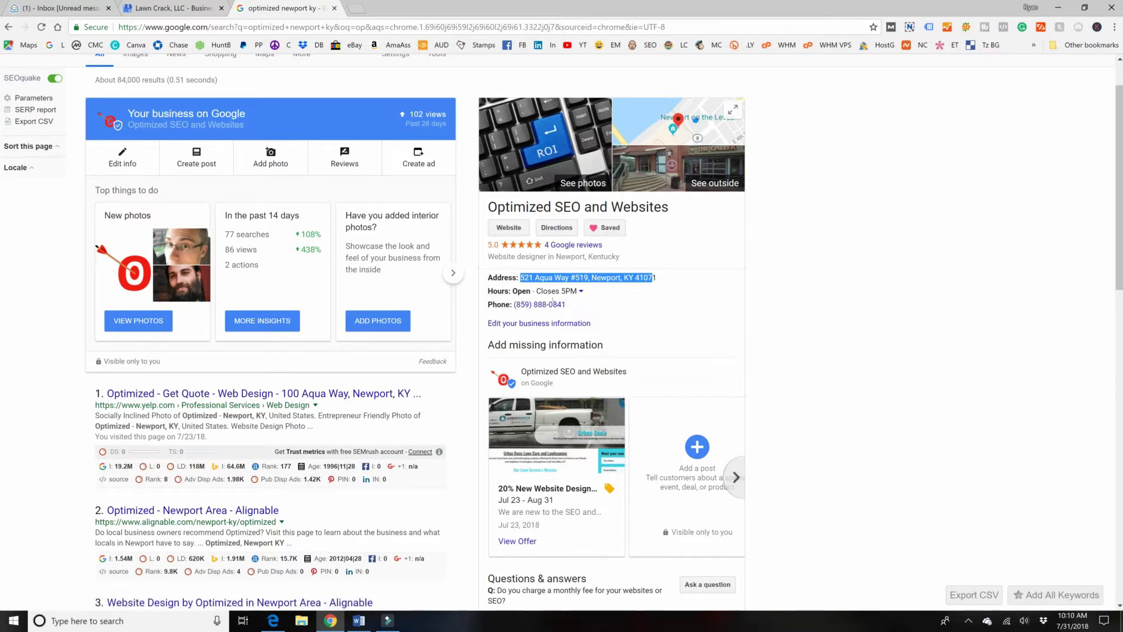
# Review the listing's post and Questions & answers section, open the form for asking a public question and cancel it.
pyautogui.scroll(-4, 568, 272)
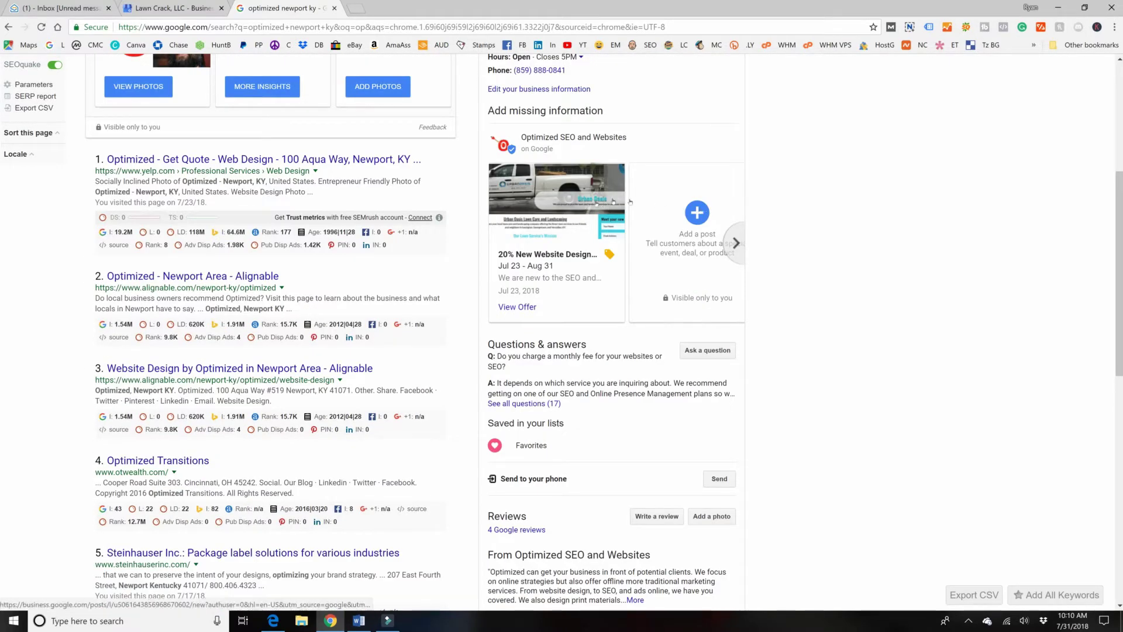
pyautogui.scroll(-1, 594, 299)
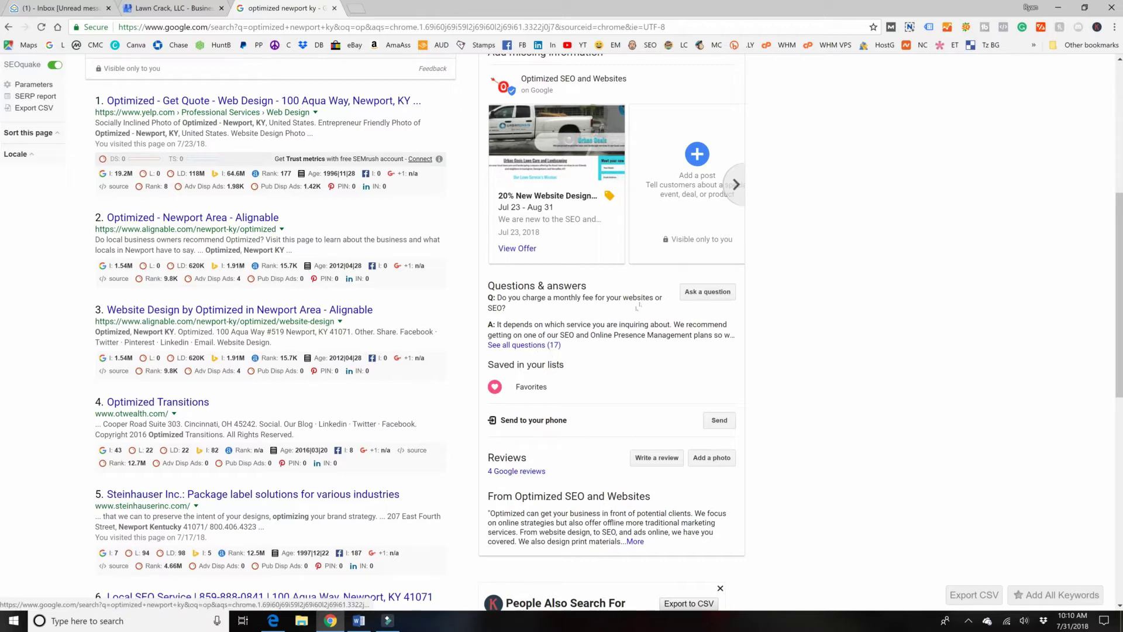
pyautogui.click(697, 293)
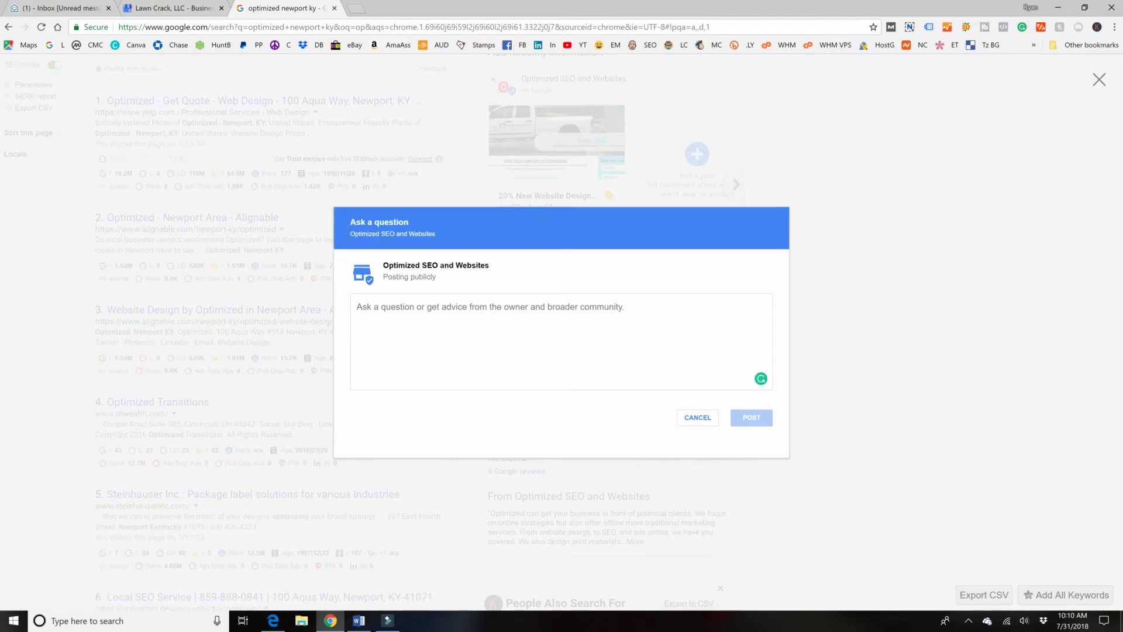
pyautogui.click(690, 418)
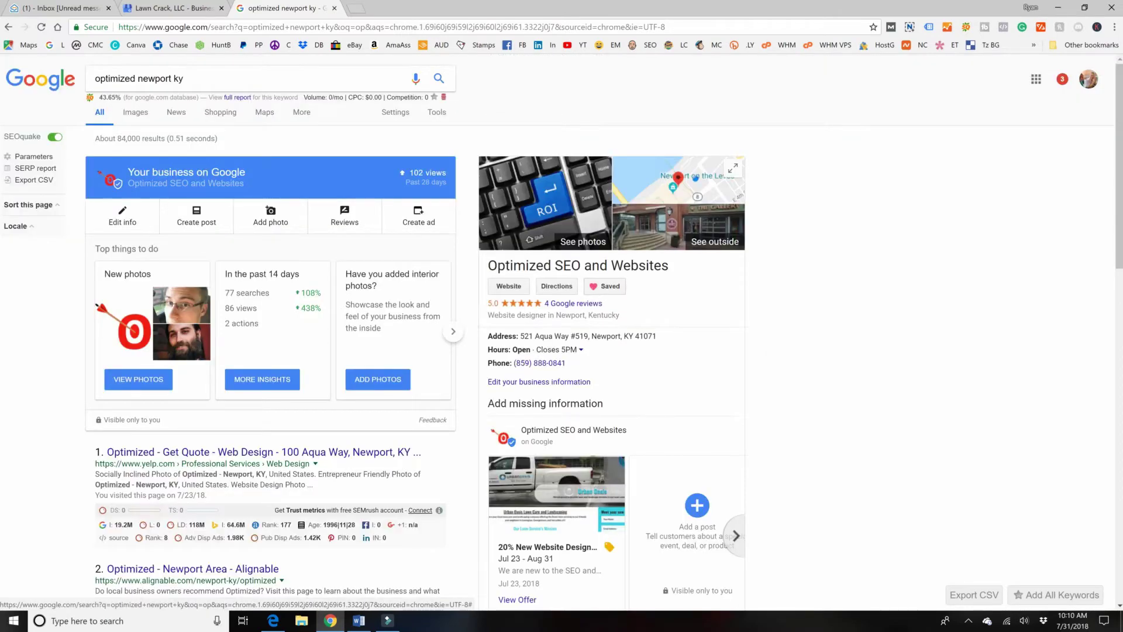
# Browse all customer questions and owner answers of Optimized SEO and Websites, close them and return to the listing.
pyautogui.scroll(-8, 524, 232)
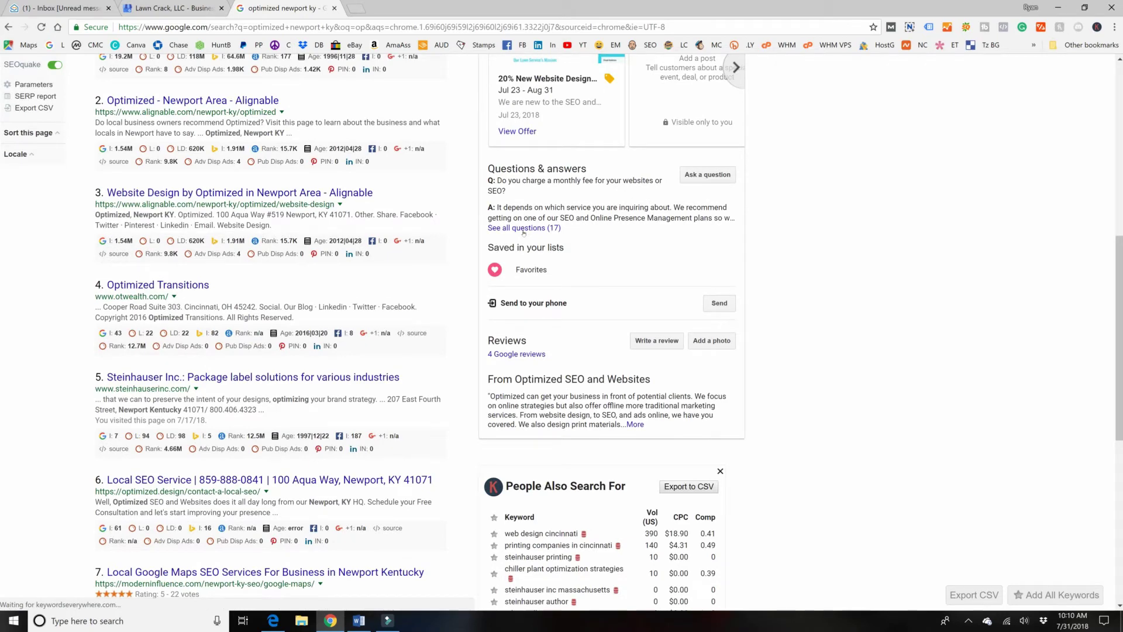
pyautogui.click(524, 230)
pyautogui.scroll(-7, 446, 233)
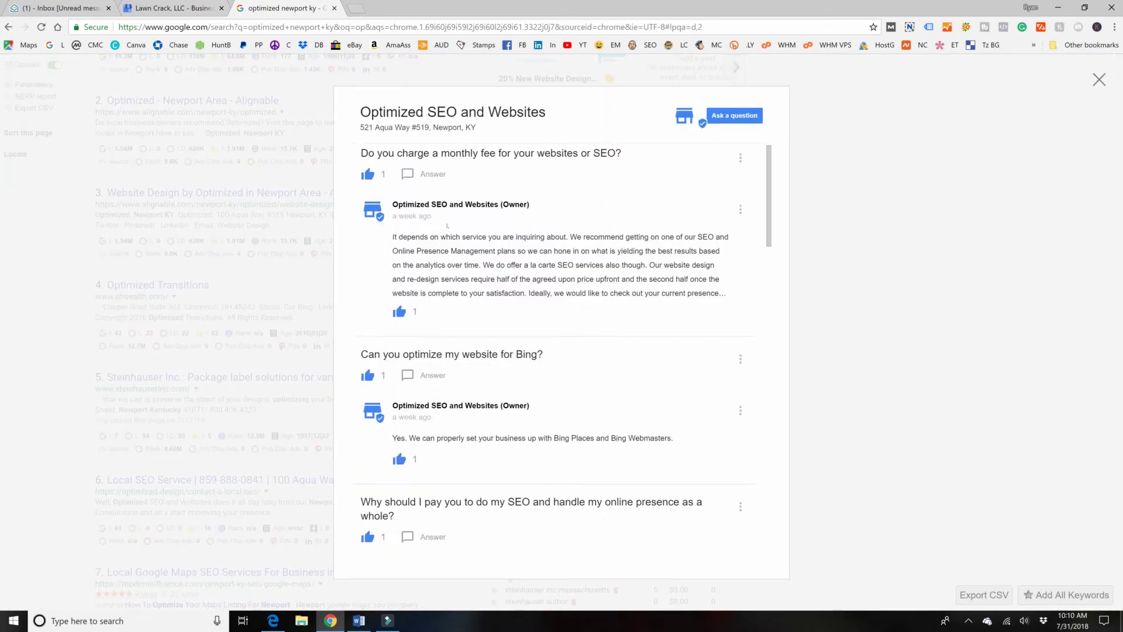
pyautogui.scroll(-10, 448, 227)
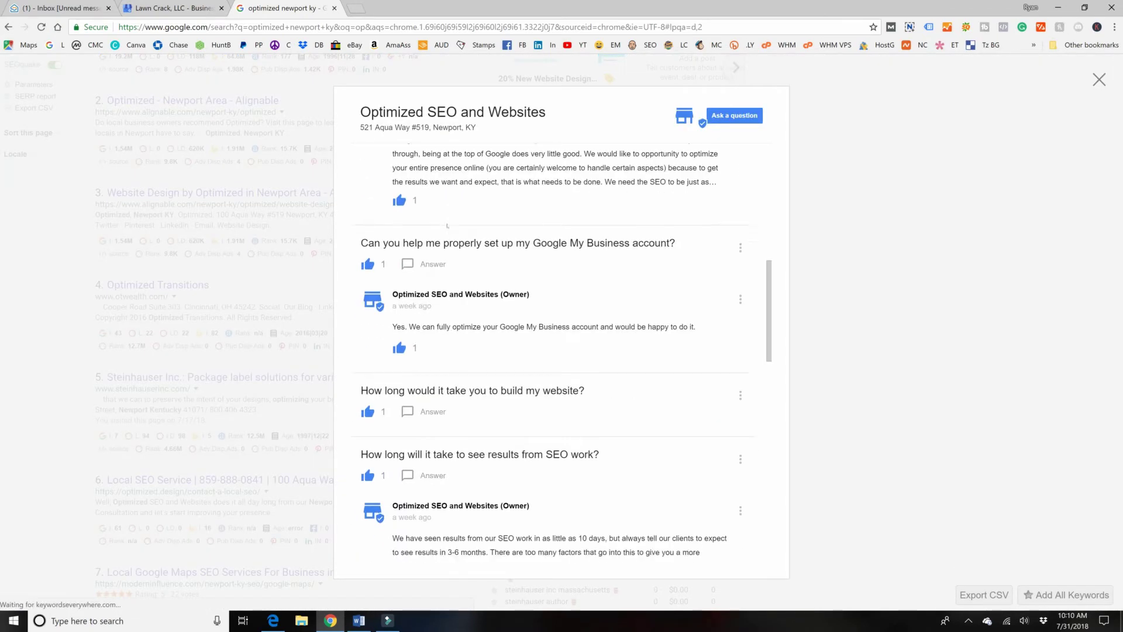
pyautogui.scroll(-8, 437, 237)
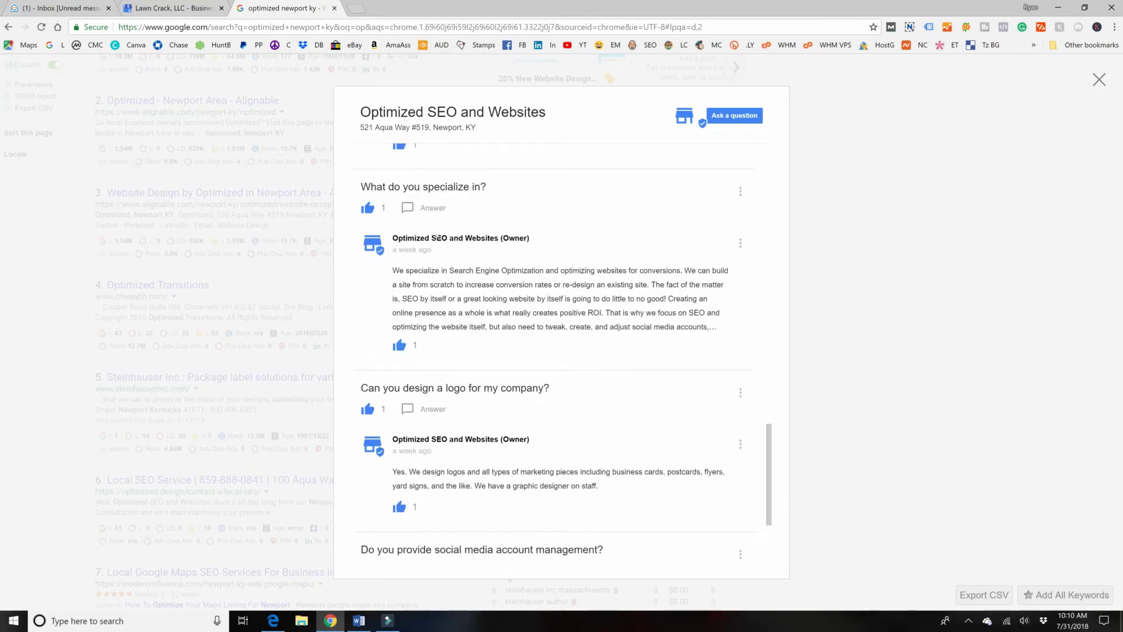
pyautogui.scroll(-2, 437, 236)
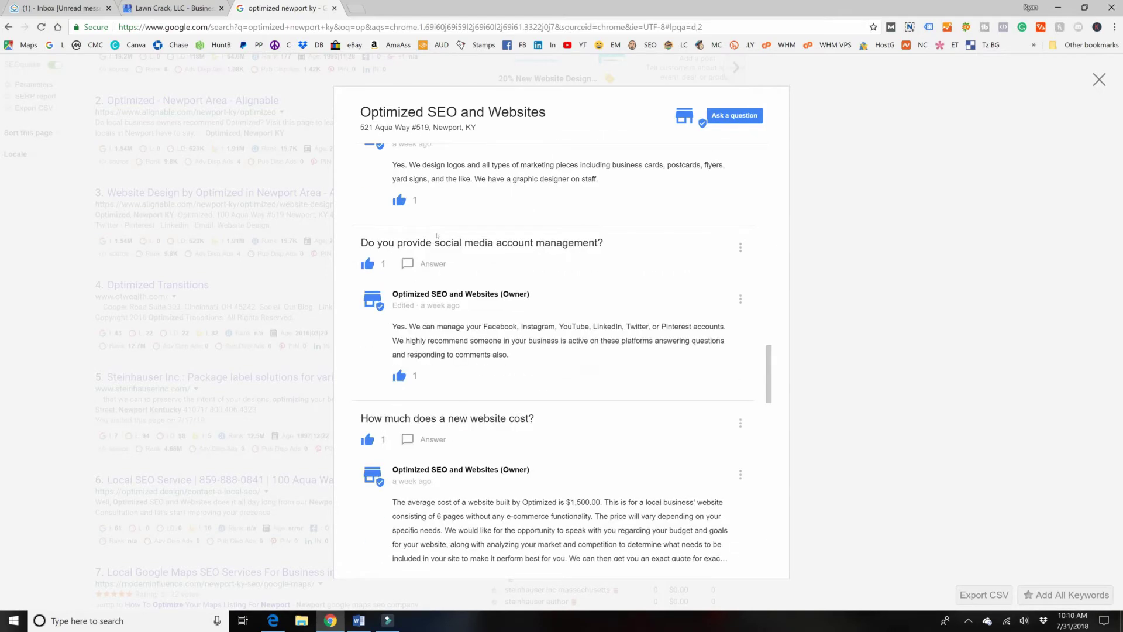
pyautogui.scroll(-2, 437, 236)
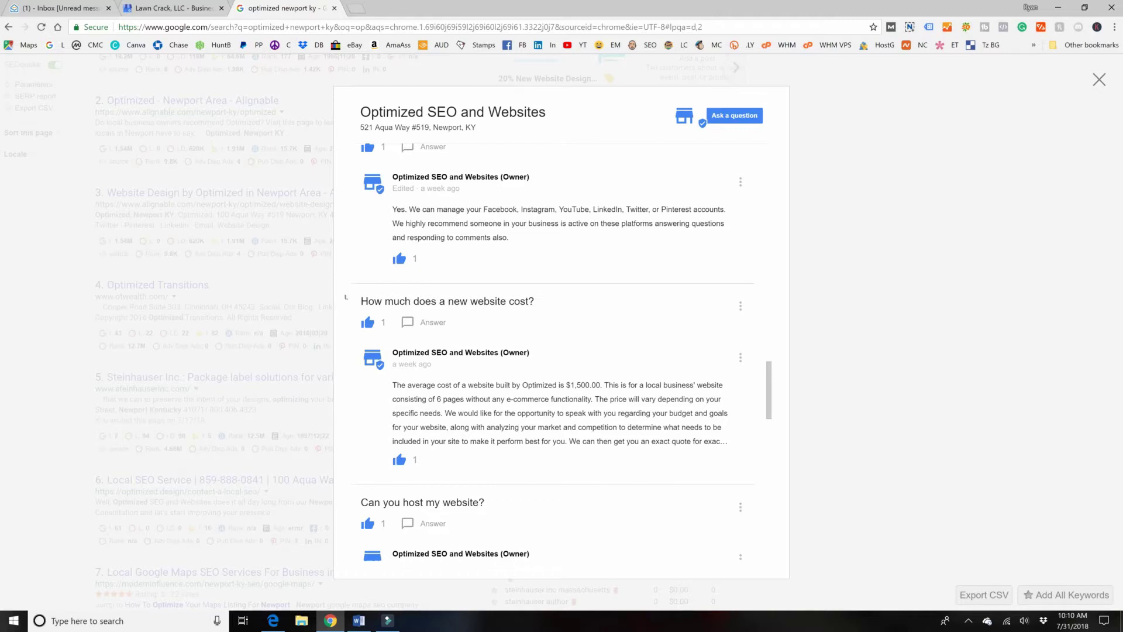
pyautogui.scroll(-10, 479, 354)
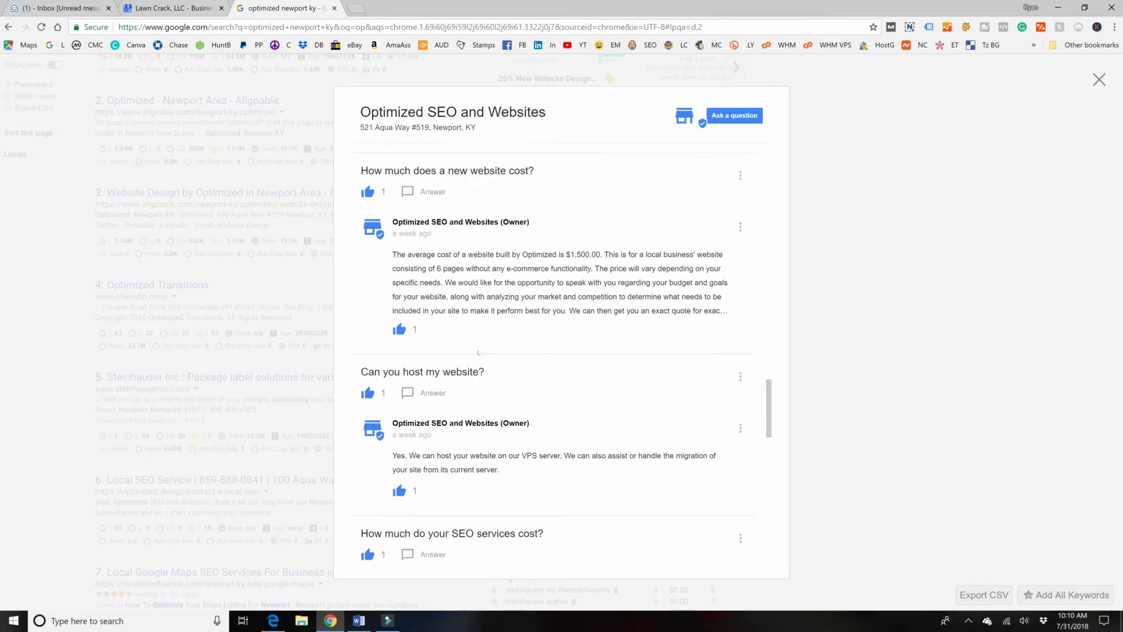
pyautogui.scroll(-3, 478, 353)
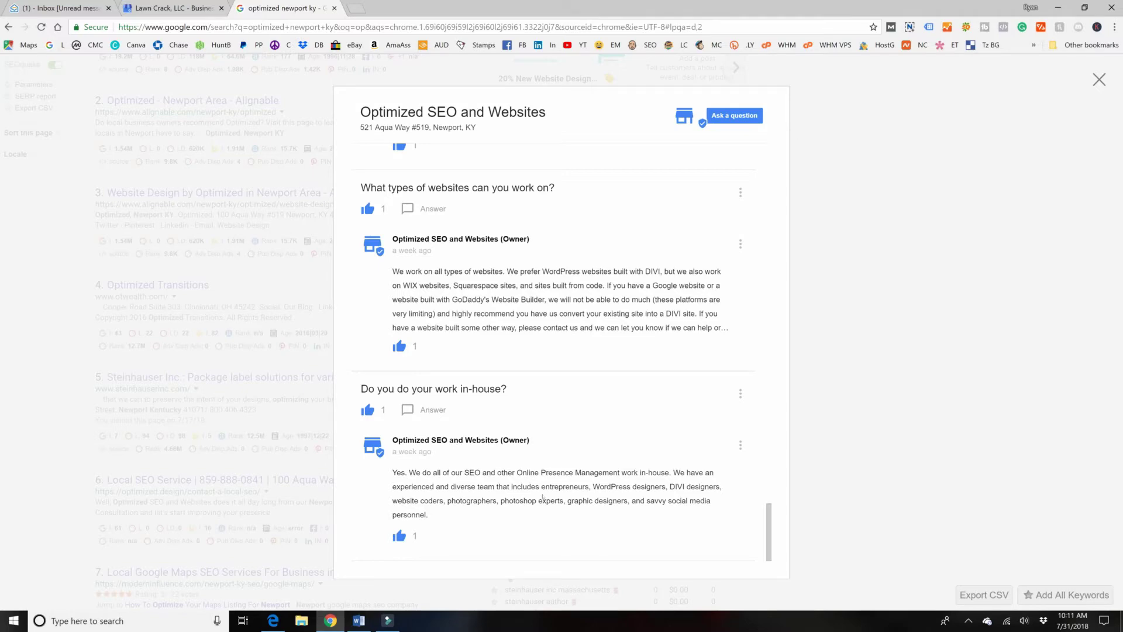
pyautogui.scroll(15, 543, 497)
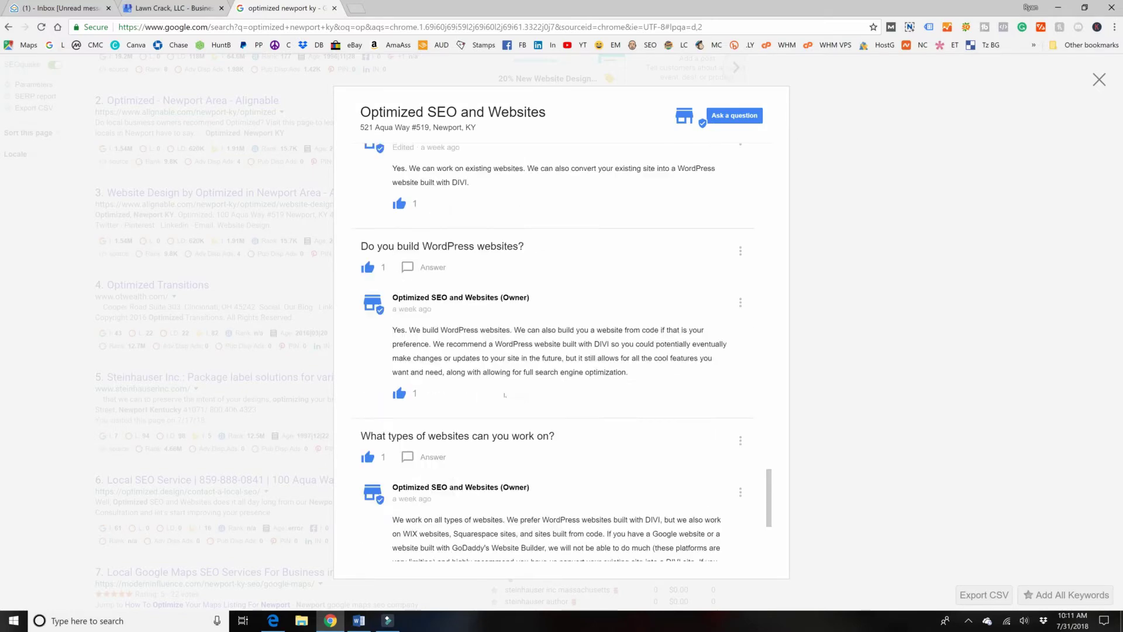
pyautogui.scroll(15, 509, 395)
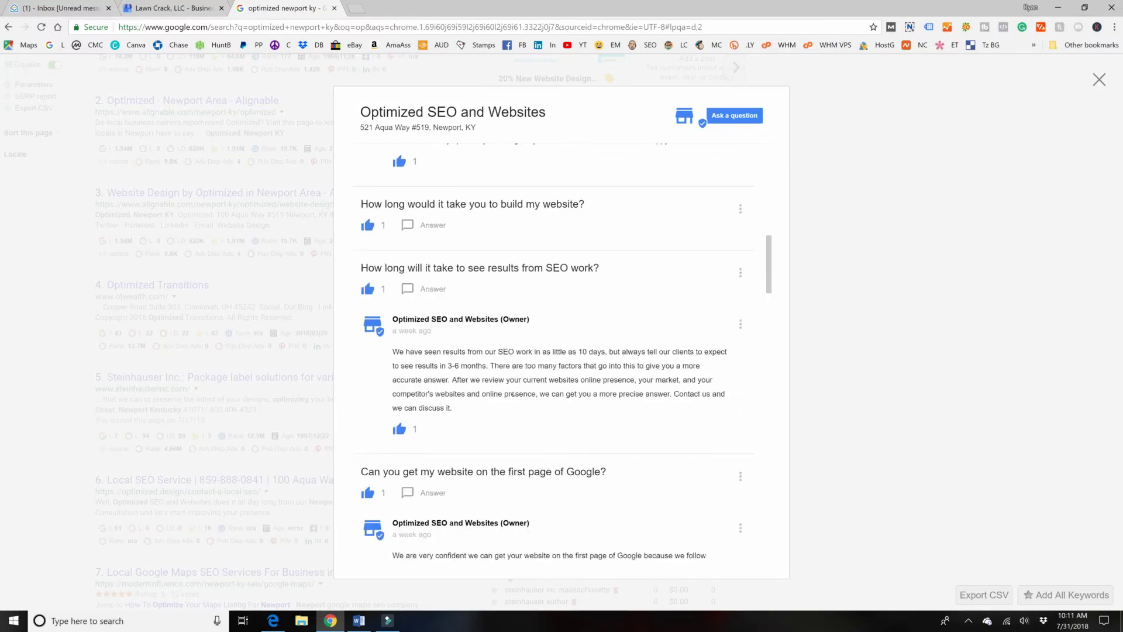
pyautogui.click(1099, 80)
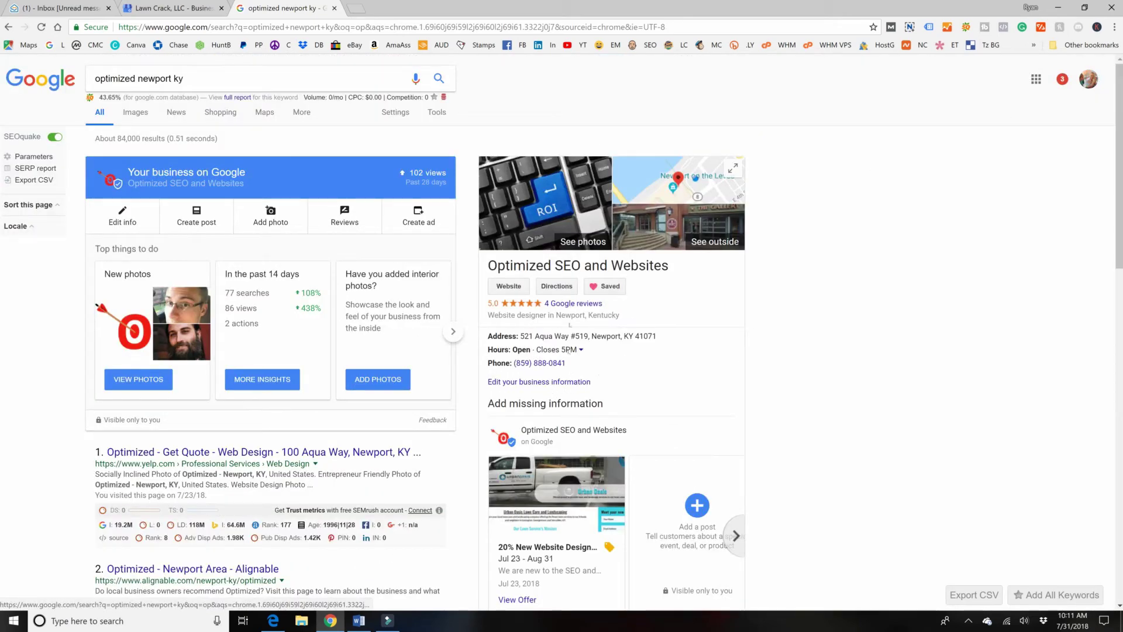
pyautogui.scroll(-4, 752, 368)
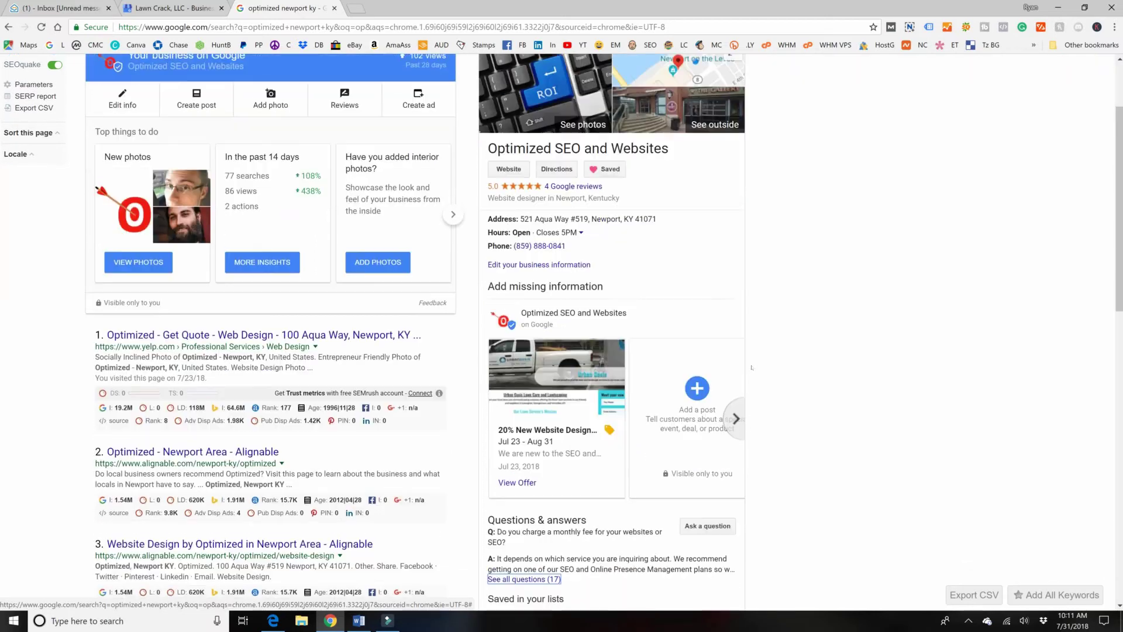